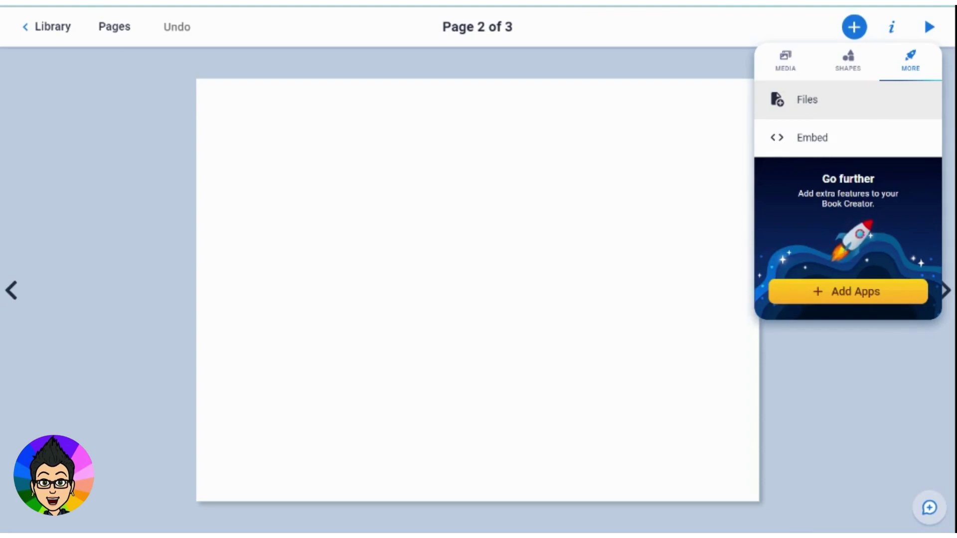
# Look at the dialog for embedding content in the book, close it, and open the catalogue of add-on apps.
pyautogui.click(852, 143)
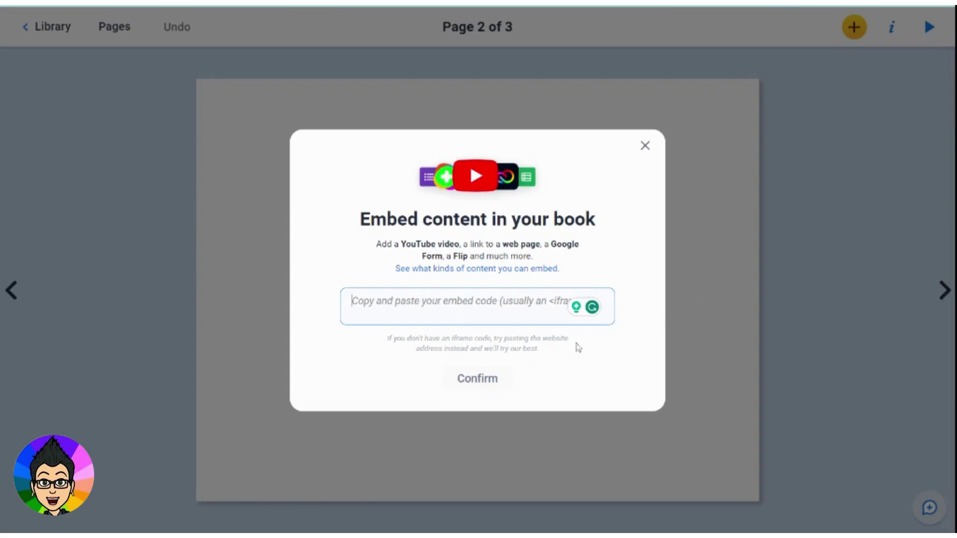
pyautogui.click(645, 145)
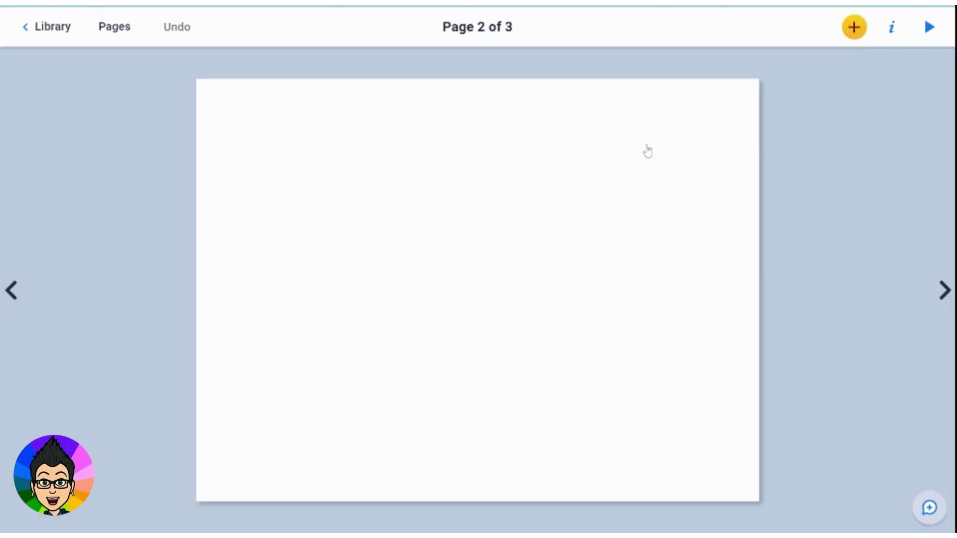
pyautogui.click(854, 26)
pyautogui.click(910, 68)
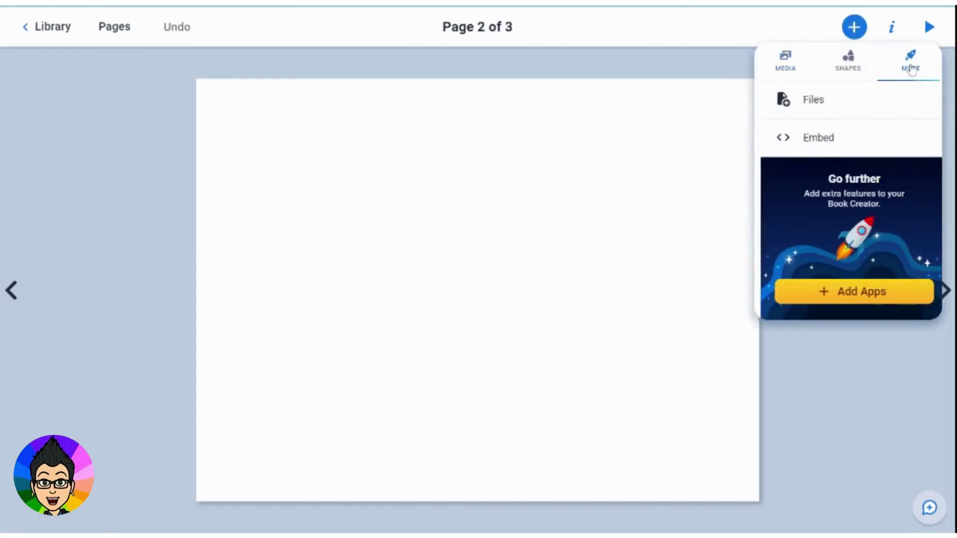
pyautogui.click(887, 299)
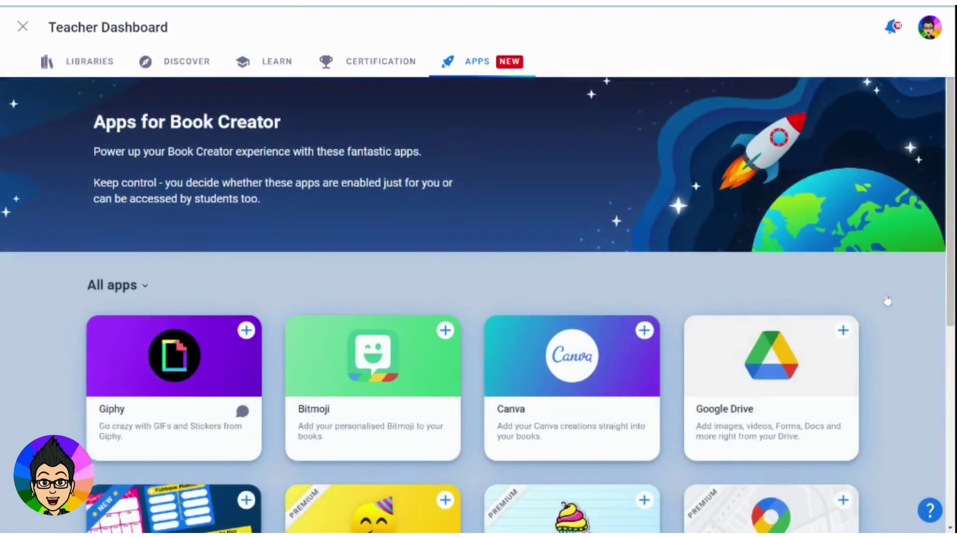
# Enable the Giphy app and make it available to students in all libraries.
pyautogui.scroll(-3, 878, 278)
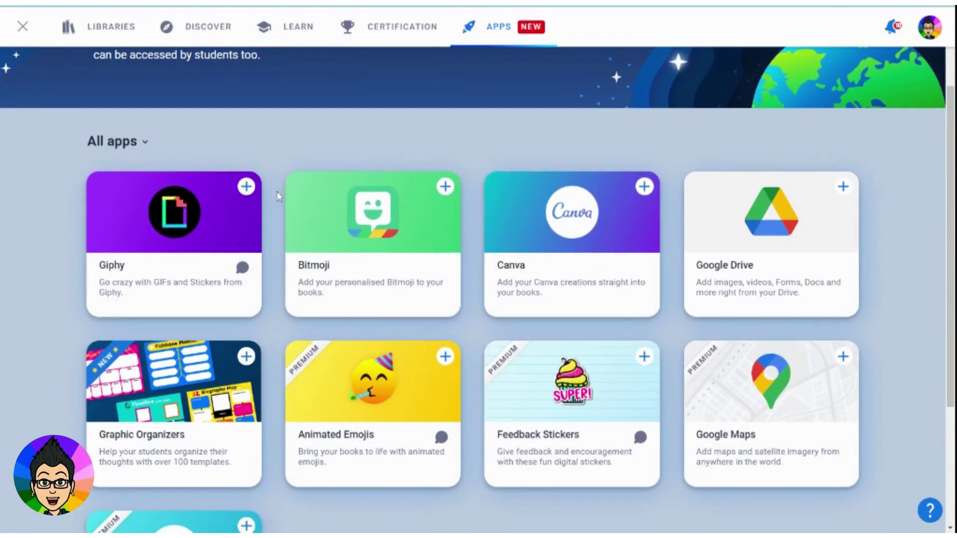
pyautogui.click(247, 185)
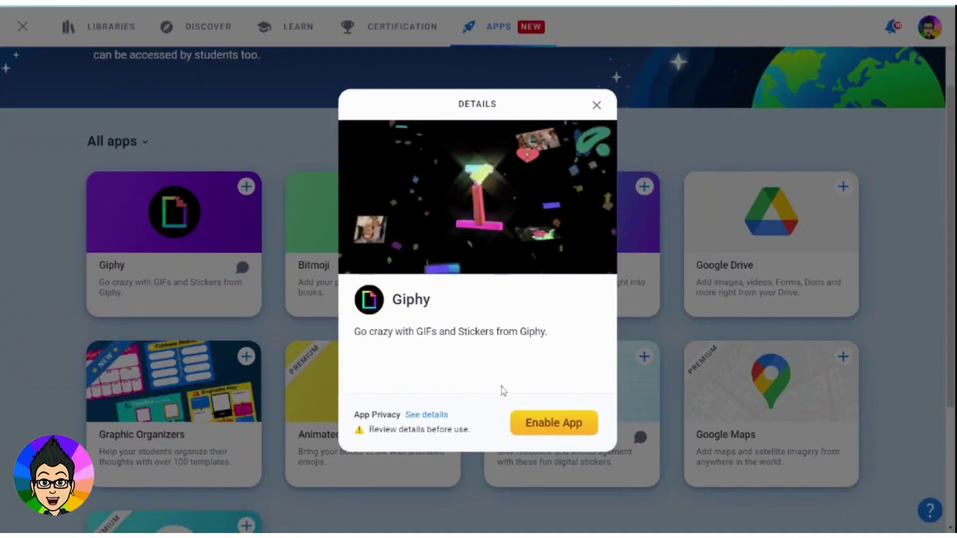
pyautogui.click(542, 423)
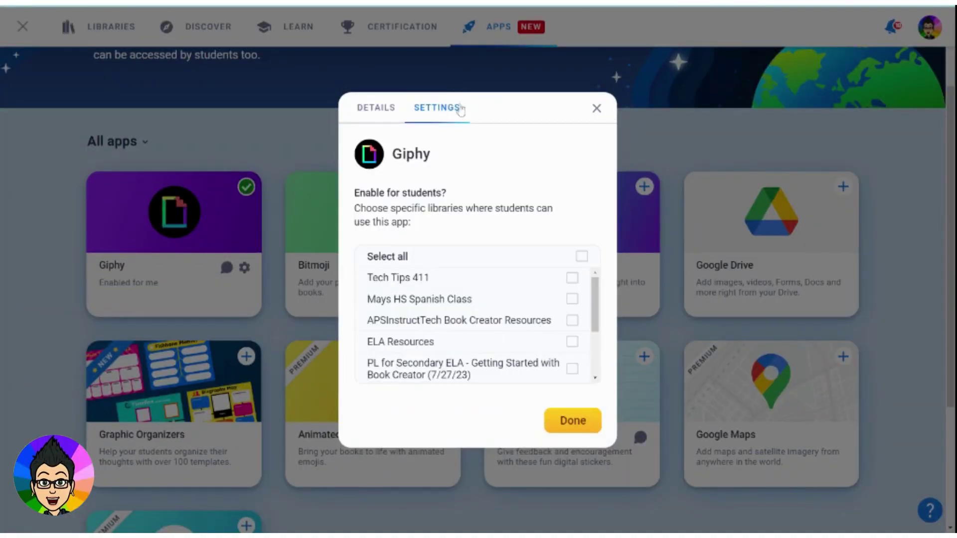
pyautogui.scroll(-2, 478, 301)
pyautogui.scroll(-1, 486, 311)
pyautogui.scroll(3, 483, 331)
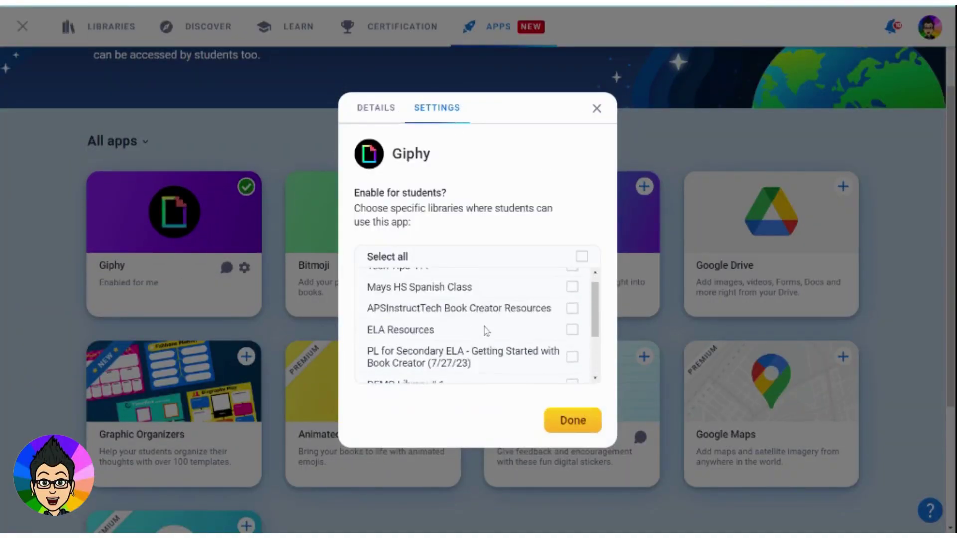
pyautogui.click(581, 256)
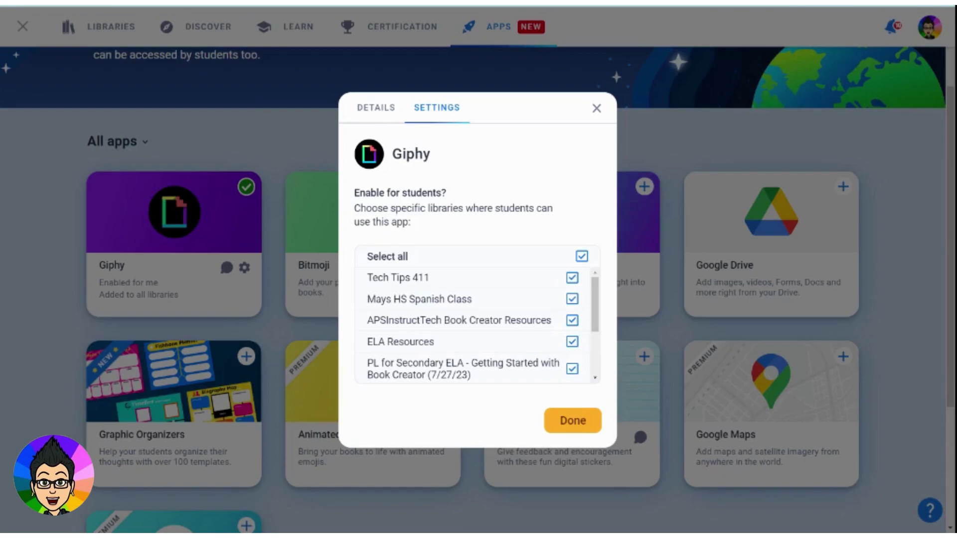
pyautogui.click(581, 418)
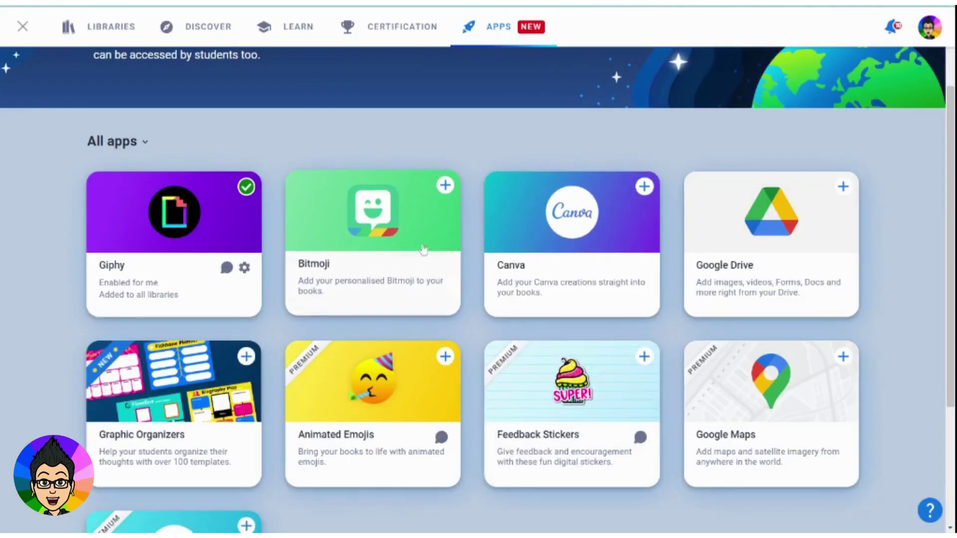
# Enable the Bitmoji app for the teacher account and close its details.
pyautogui.click(446, 186)
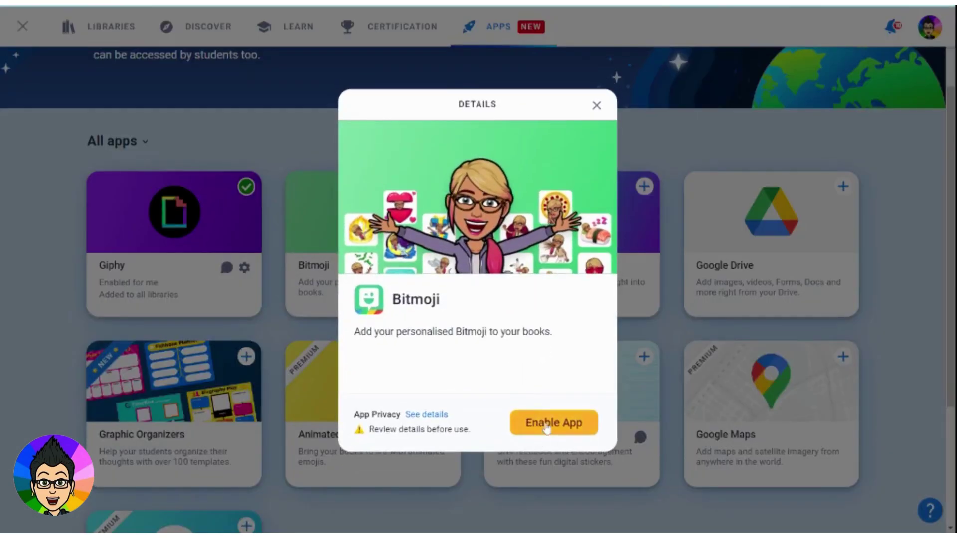
pyautogui.click(547, 426)
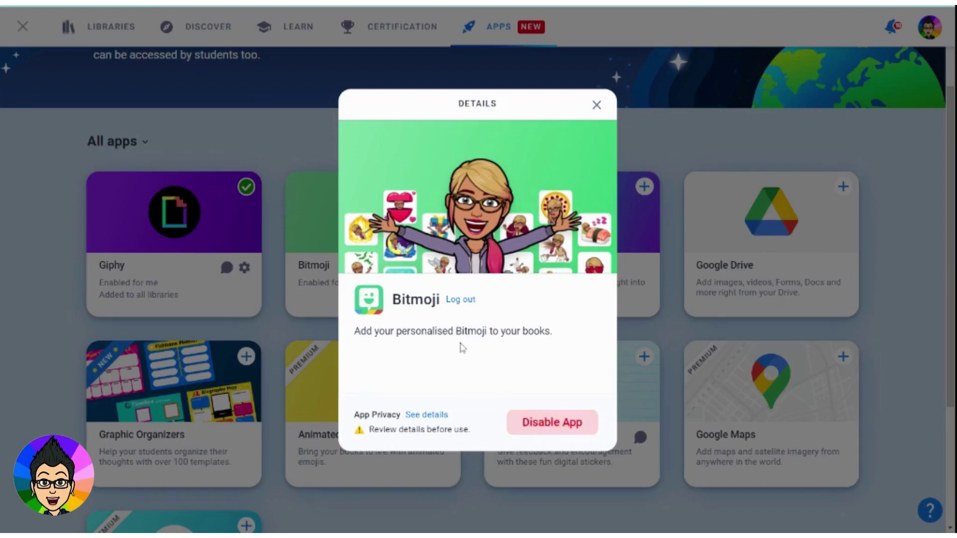
pyautogui.click(599, 107)
# Enable the Canva app and make it available to students in all libraries.
pyautogui.click(645, 187)
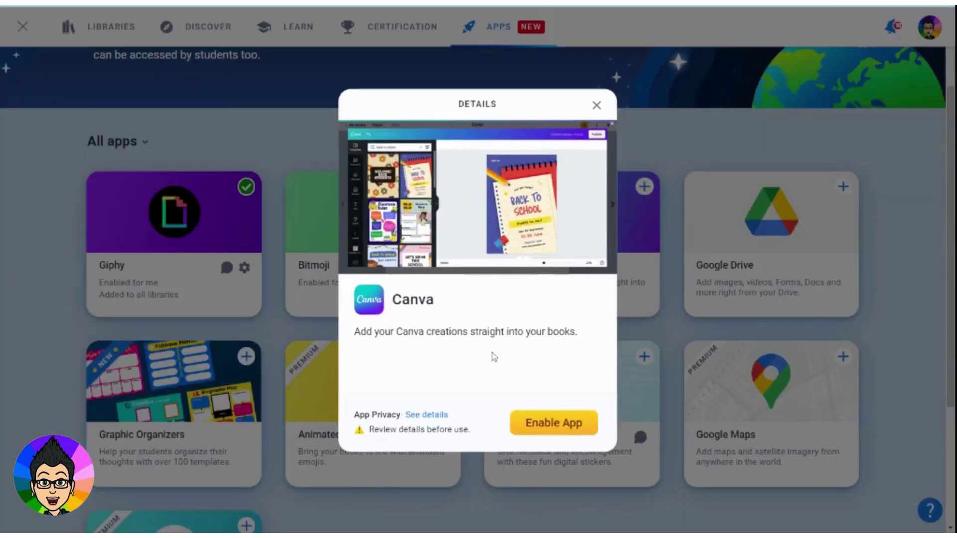
pyautogui.click(552, 424)
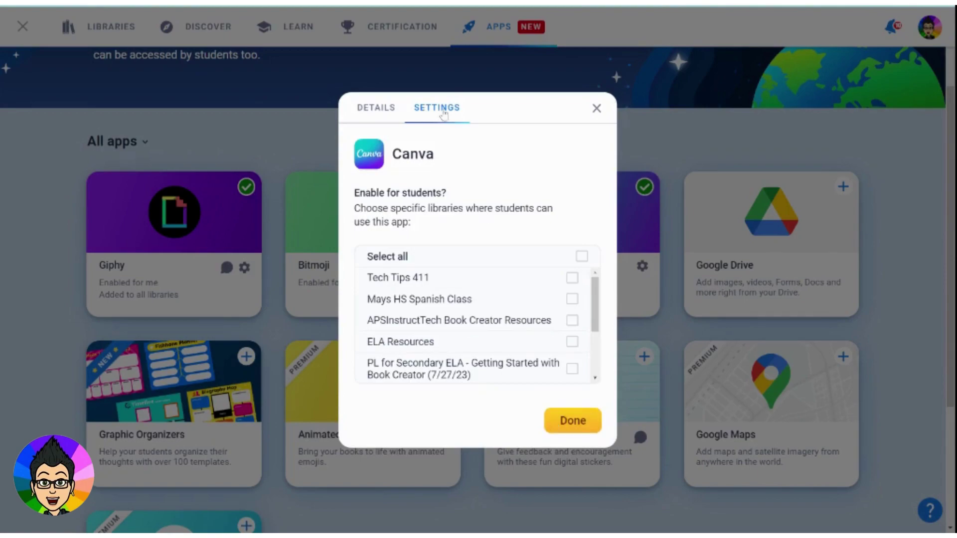
pyautogui.click(582, 257)
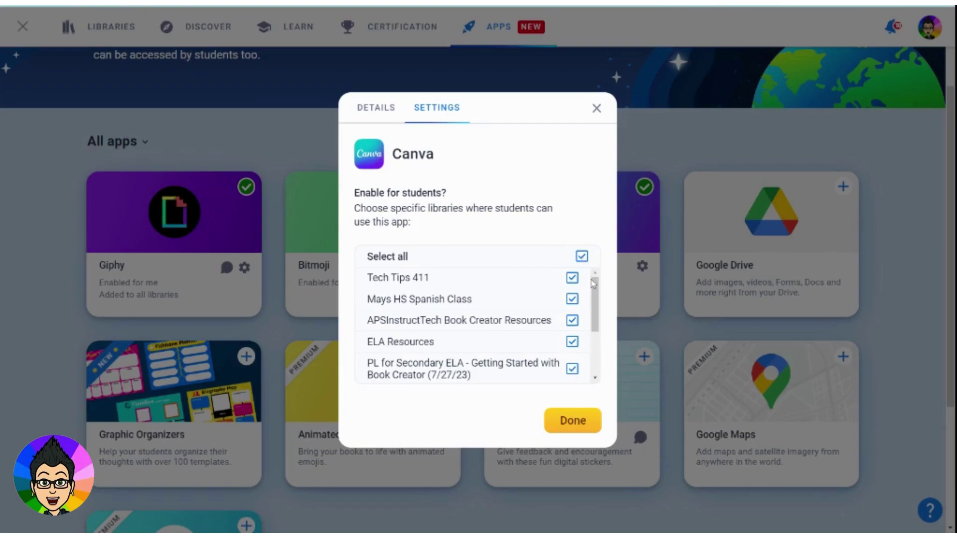
pyautogui.click(582, 422)
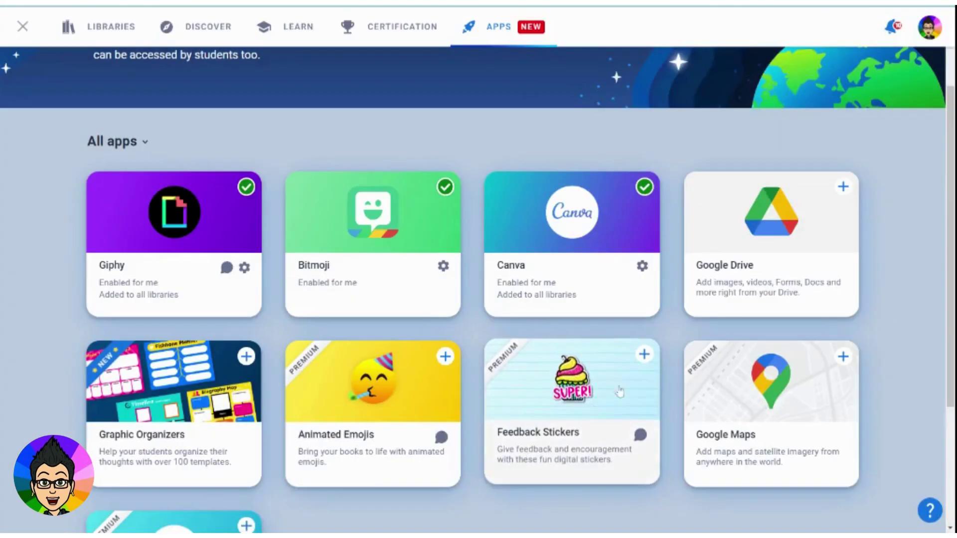
# Enable the Google Drive app and make it available to students in all libraries.
pyautogui.click(844, 188)
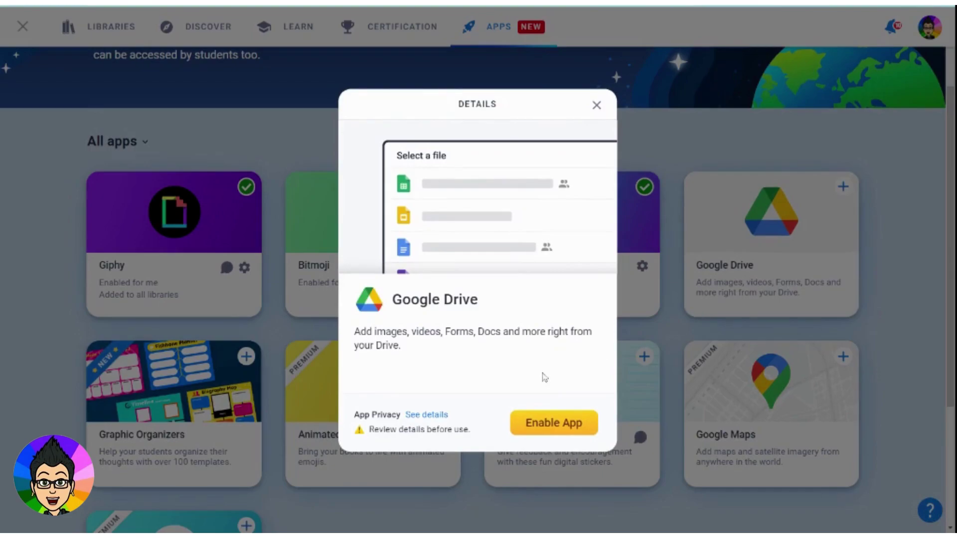
pyautogui.click(558, 422)
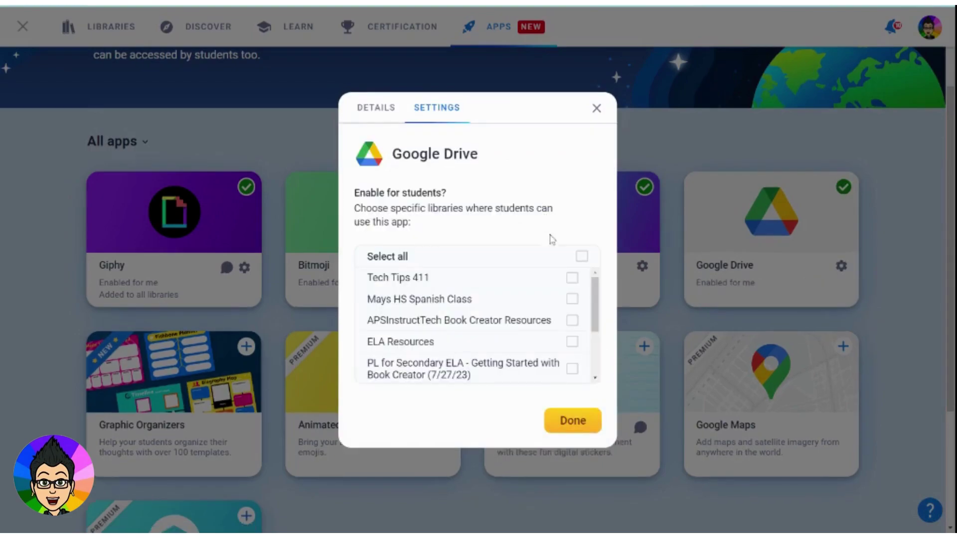
pyautogui.click(581, 256)
pyautogui.click(583, 428)
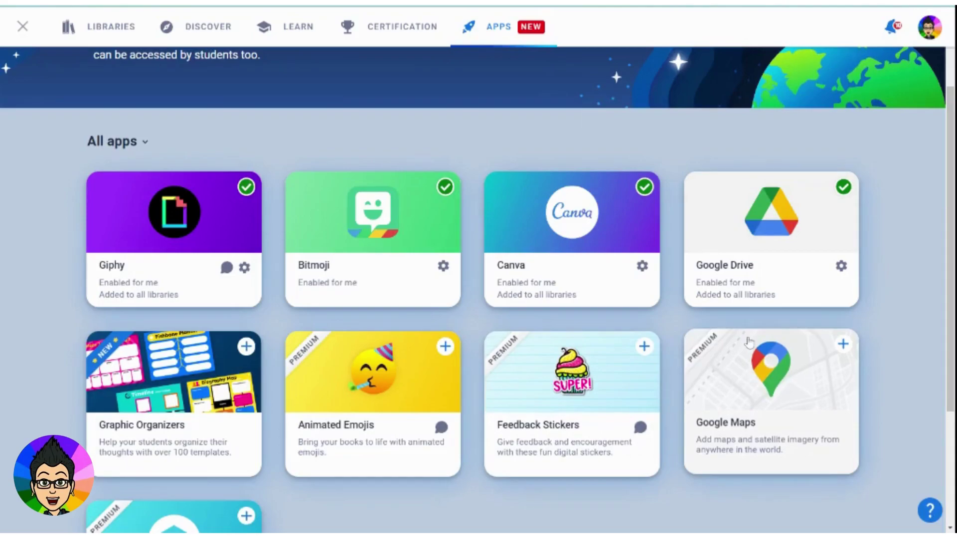
# Enable the Graphic Organizers app and make it available to students in all libraries.
pyautogui.click(246, 345)
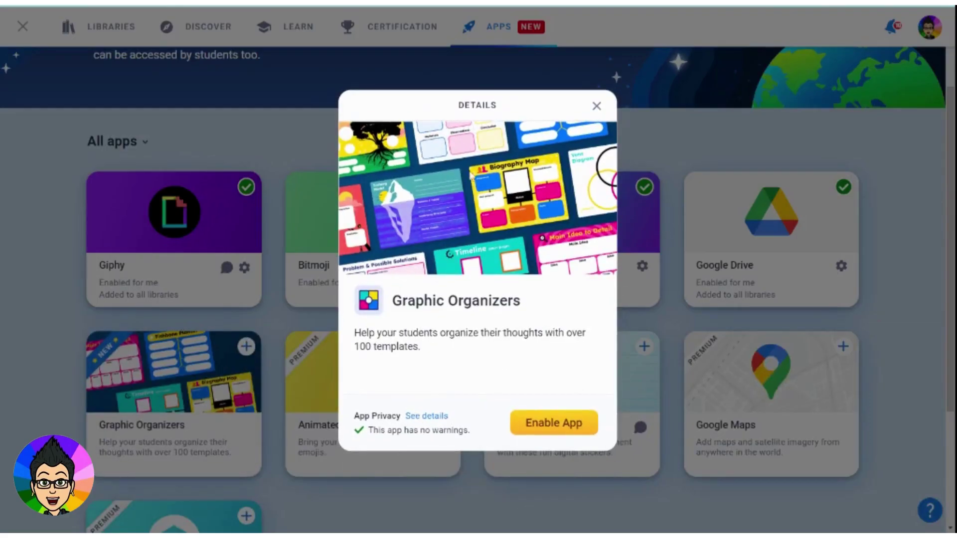
pyautogui.click(530, 424)
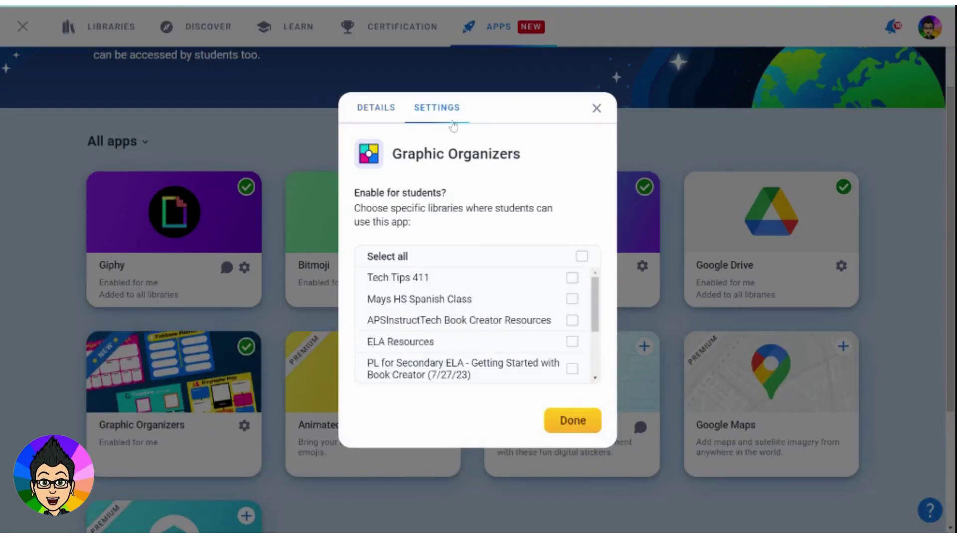
pyautogui.click(582, 257)
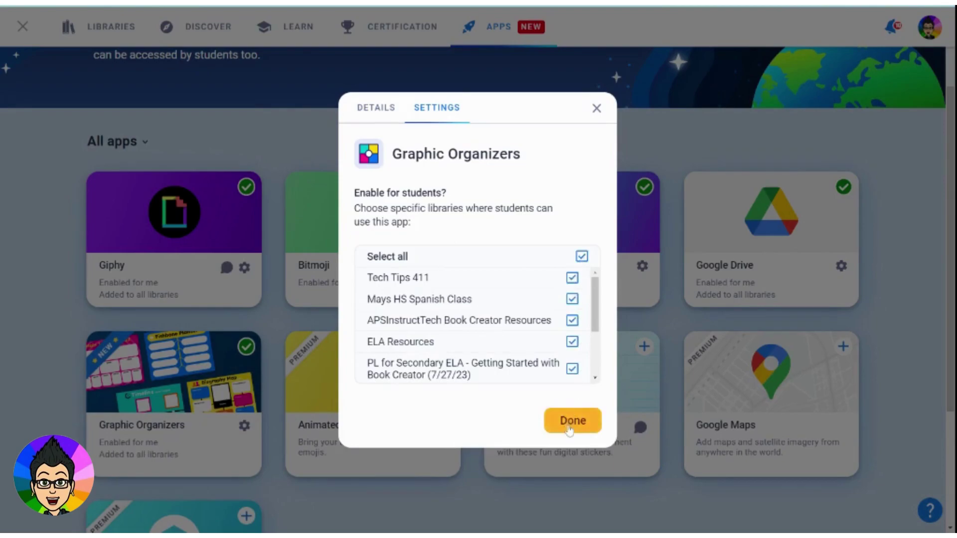
pyautogui.click(568, 421)
# Enable the Animated Emojis app and make it available to students in all libraries.
pyautogui.click(445, 345)
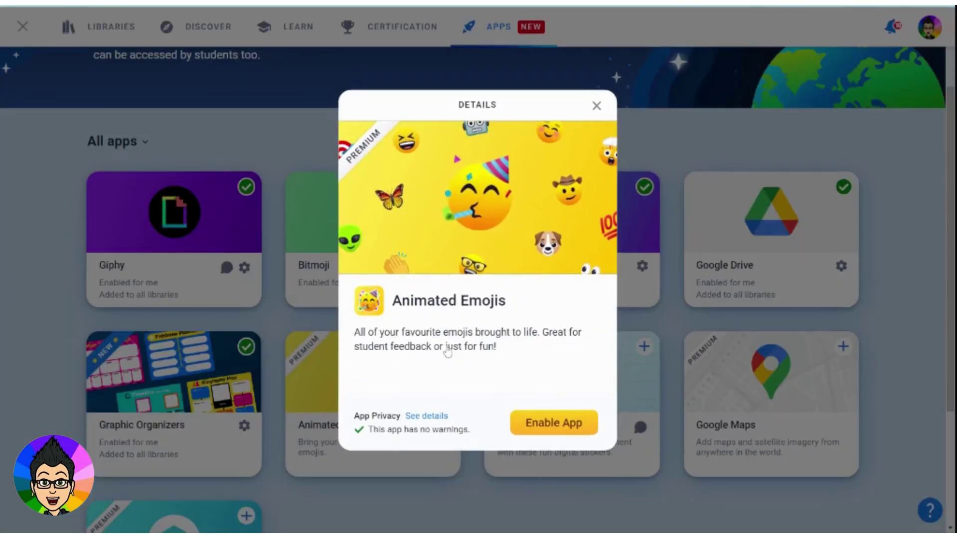
pyautogui.click(568, 428)
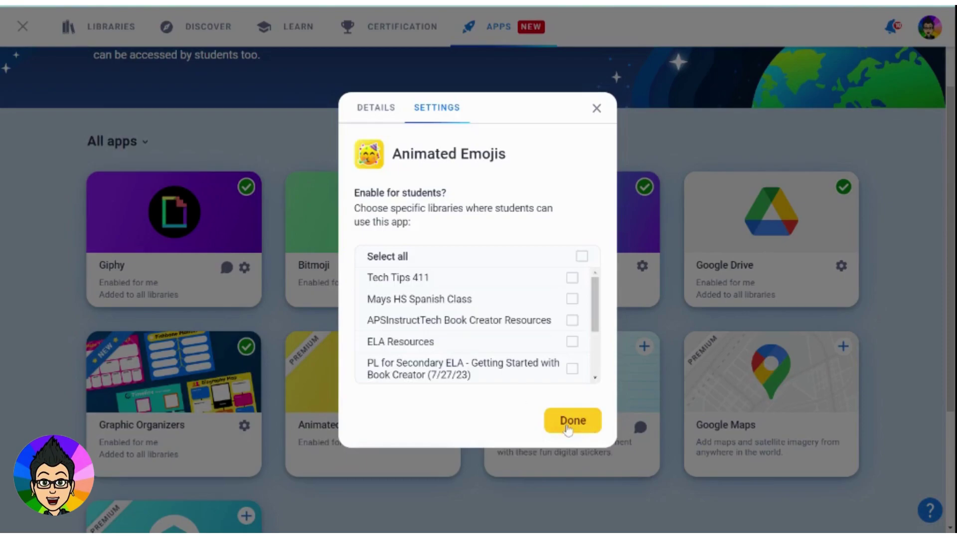
pyautogui.click(582, 257)
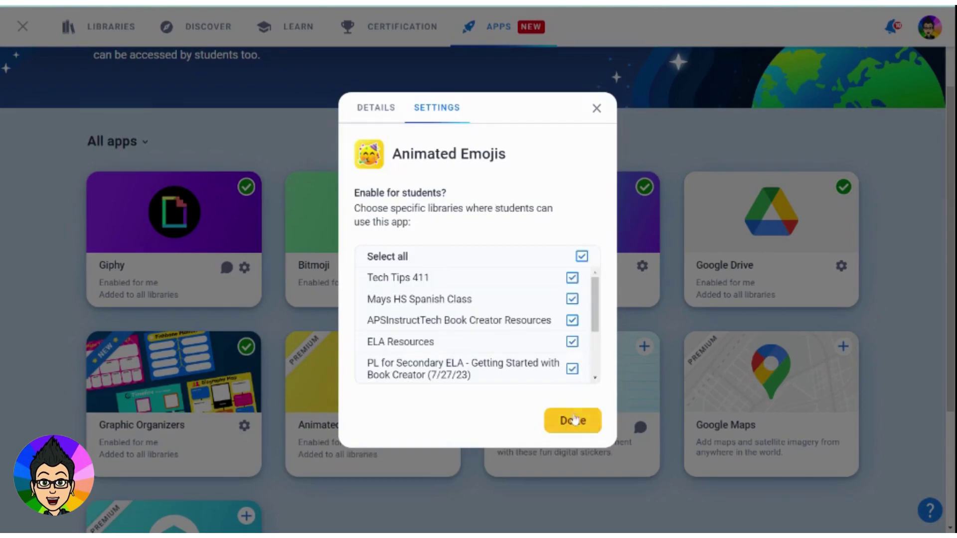
pyautogui.click(572, 420)
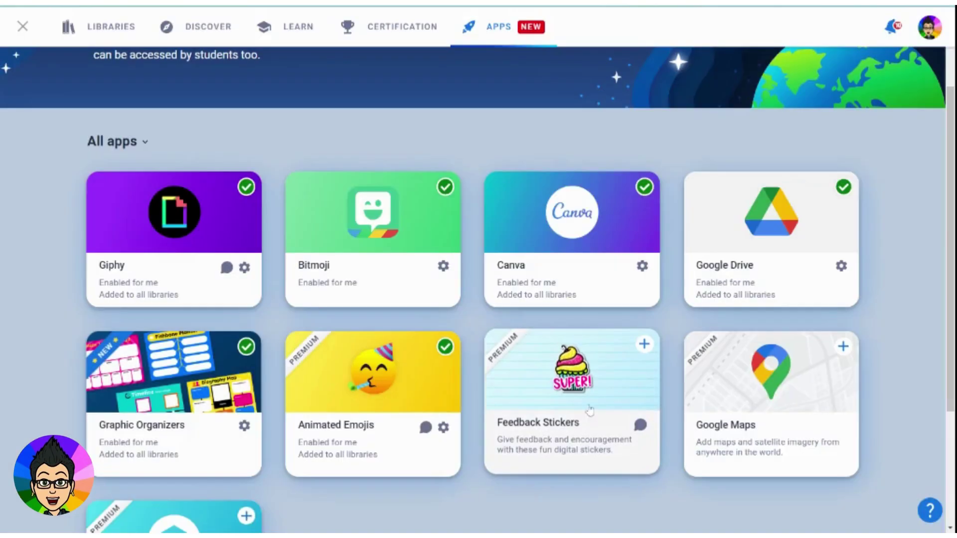
# Enable the Feedback Stickers app and make it available to students in all libraries.
pyautogui.click(645, 345)
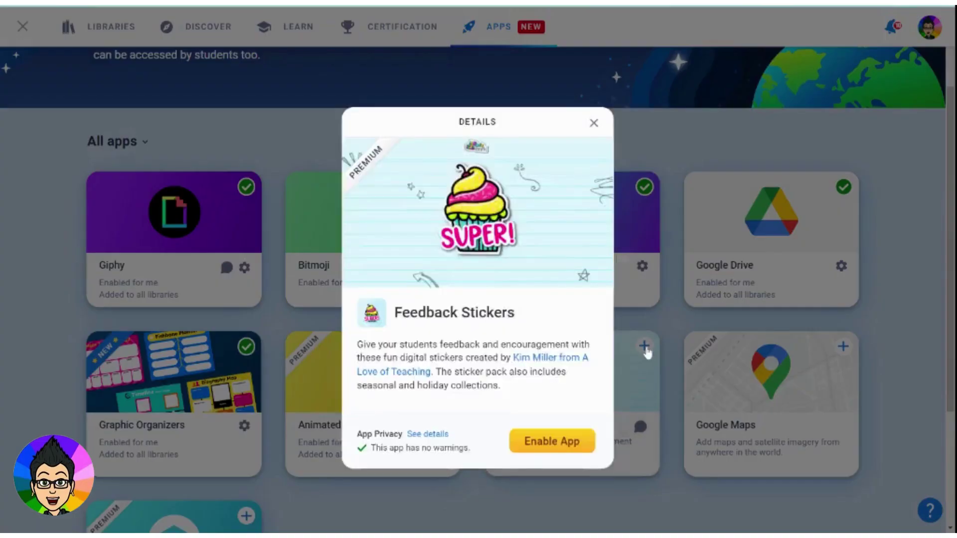
pyautogui.click(556, 435)
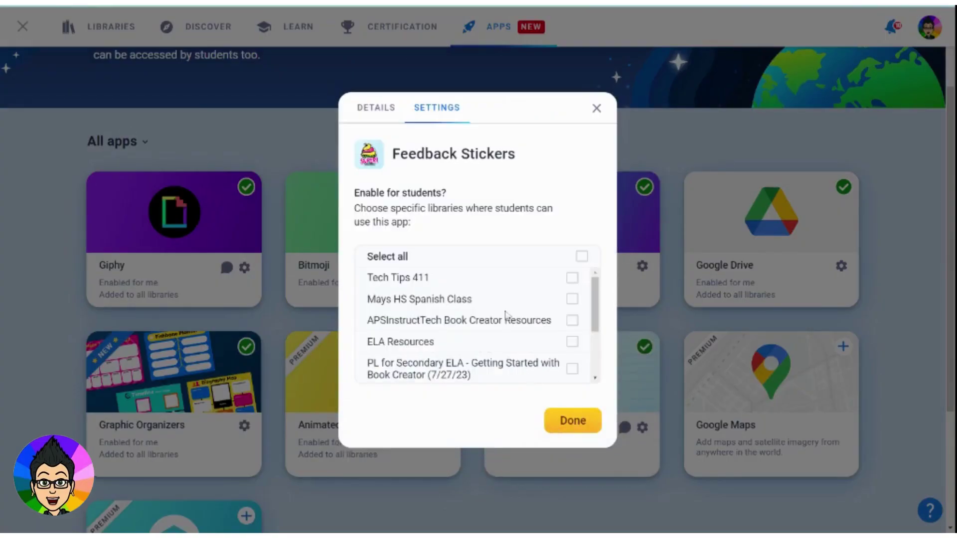
pyautogui.click(583, 257)
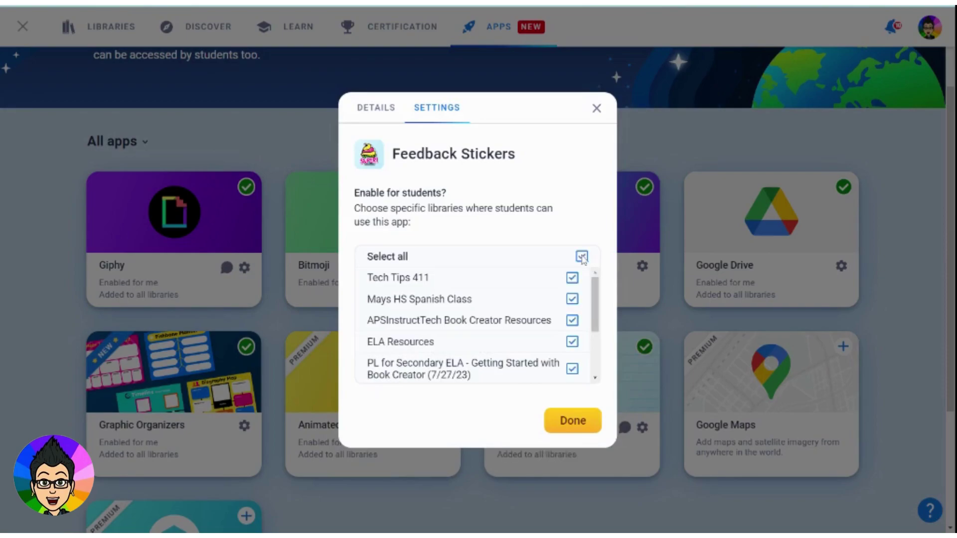
pyautogui.click(573, 415)
# Enable the Google Maps app and make it available to students in all libraries.
pyautogui.click(844, 348)
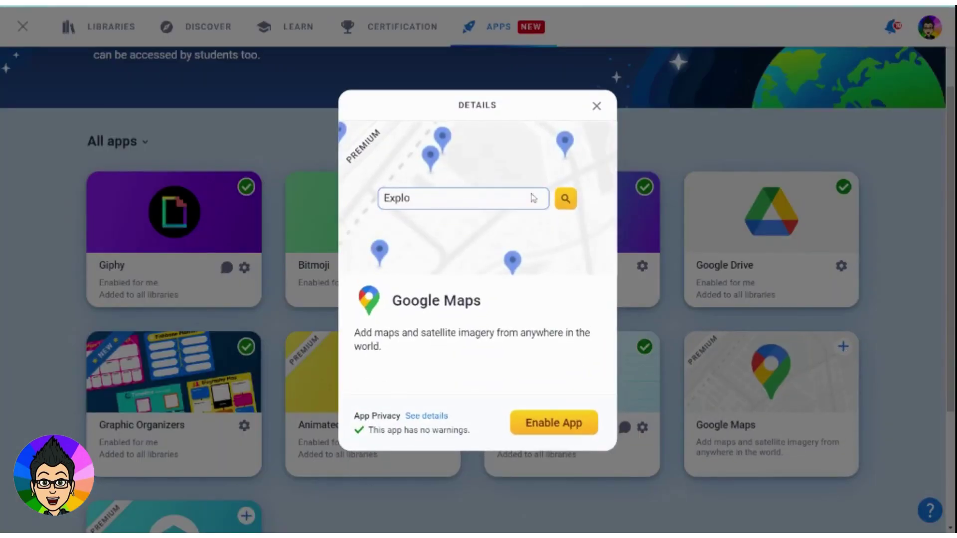
pyautogui.click(559, 422)
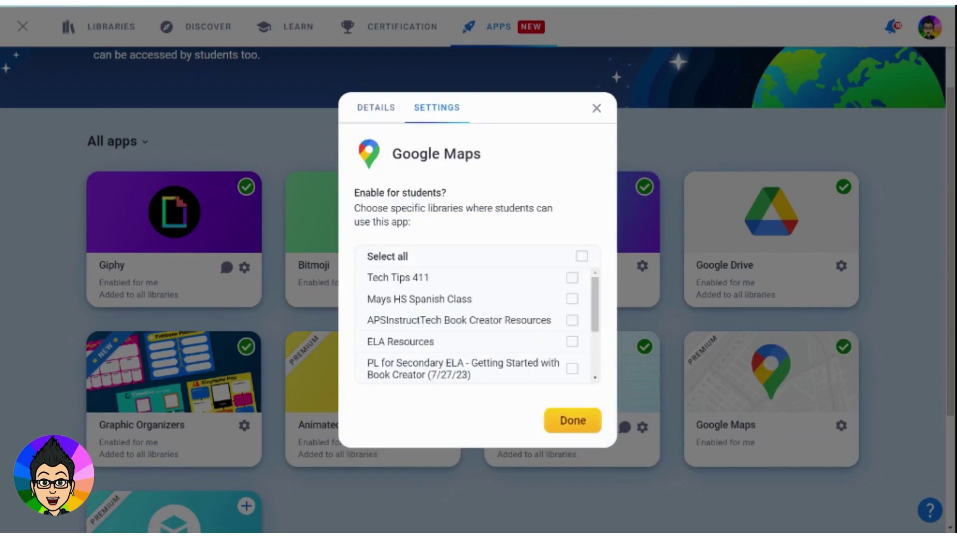
pyautogui.click(582, 256)
pyautogui.click(572, 420)
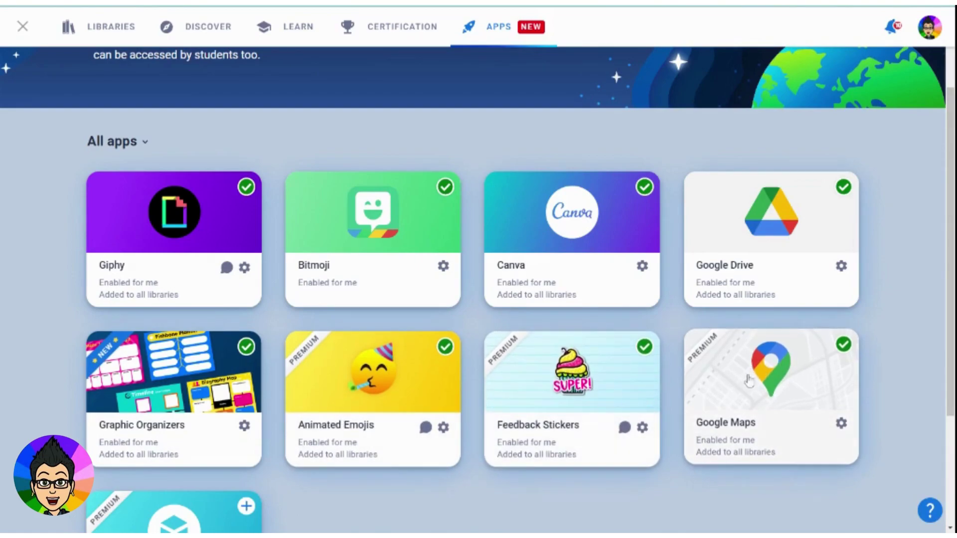
# Enable the 3D Models app and make it available to students in all libraries.
pyautogui.scroll(-2, 770, 377)
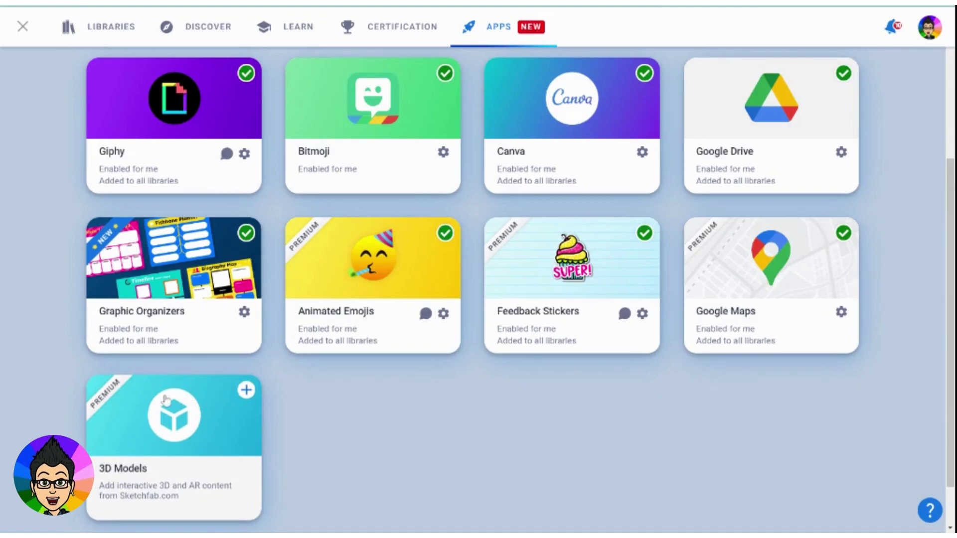
pyautogui.click(247, 391)
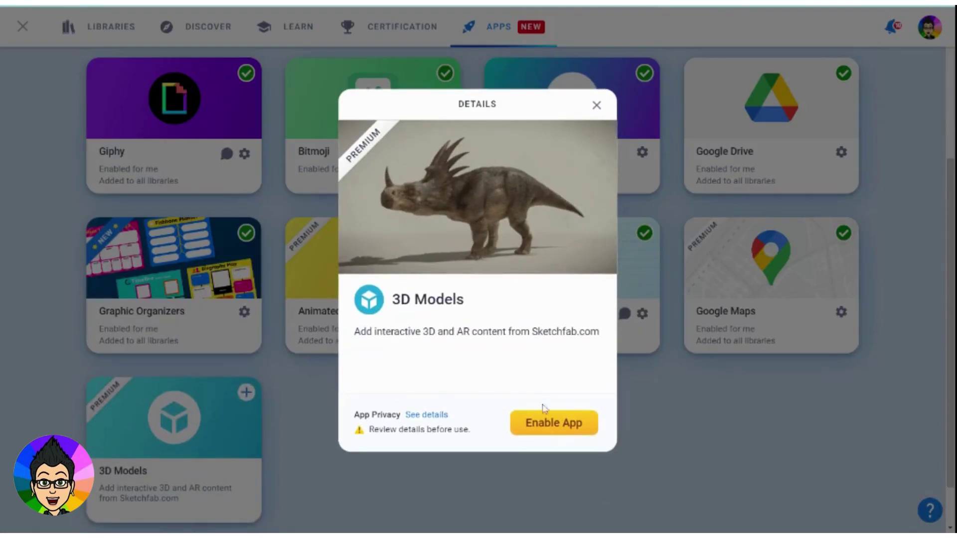
pyautogui.click(555, 423)
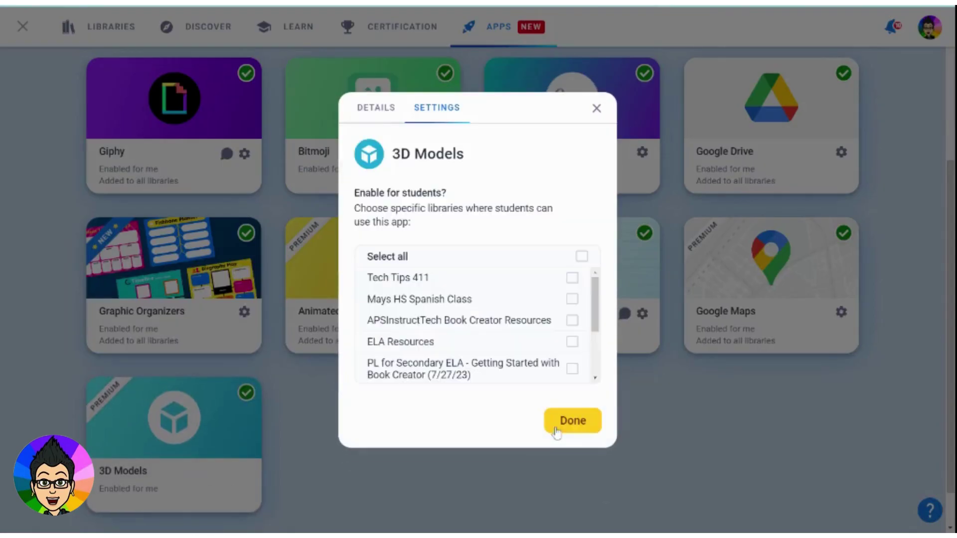
pyautogui.click(582, 257)
pyautogui.click(582, 423)
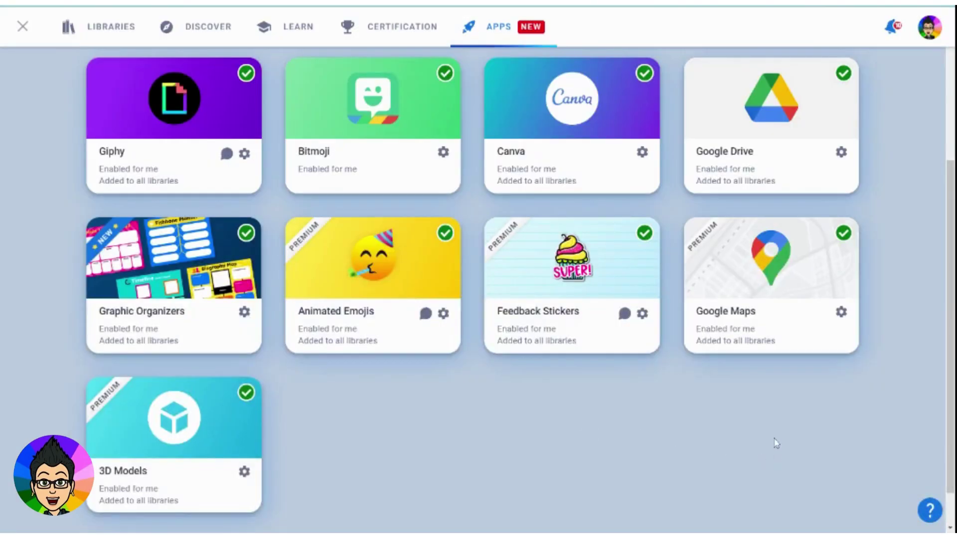
# Leave the apps page, return to the book's page 2 and browse the enabled add-on apps that can be inserted.
pyautogui.scroll(5, 777, 443)
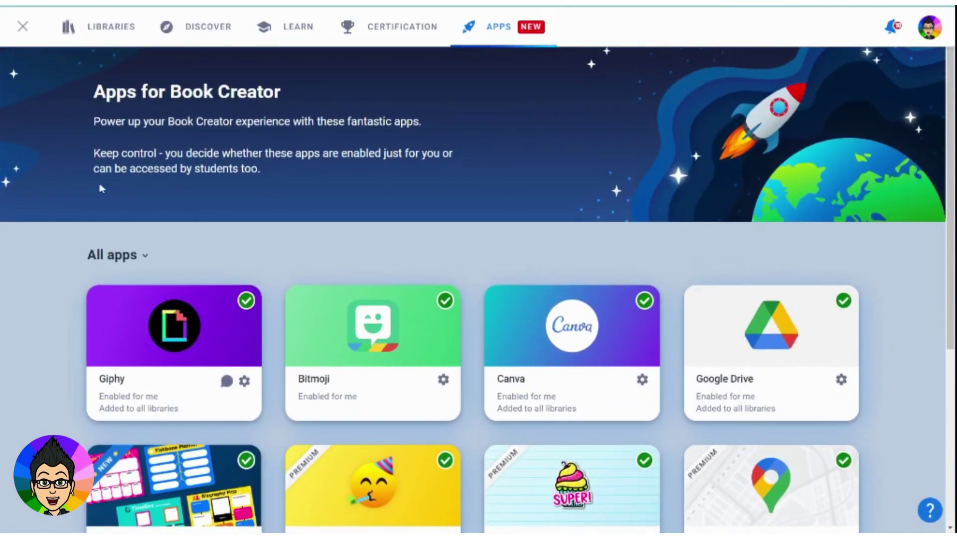
pyautogui.click(23, 26)
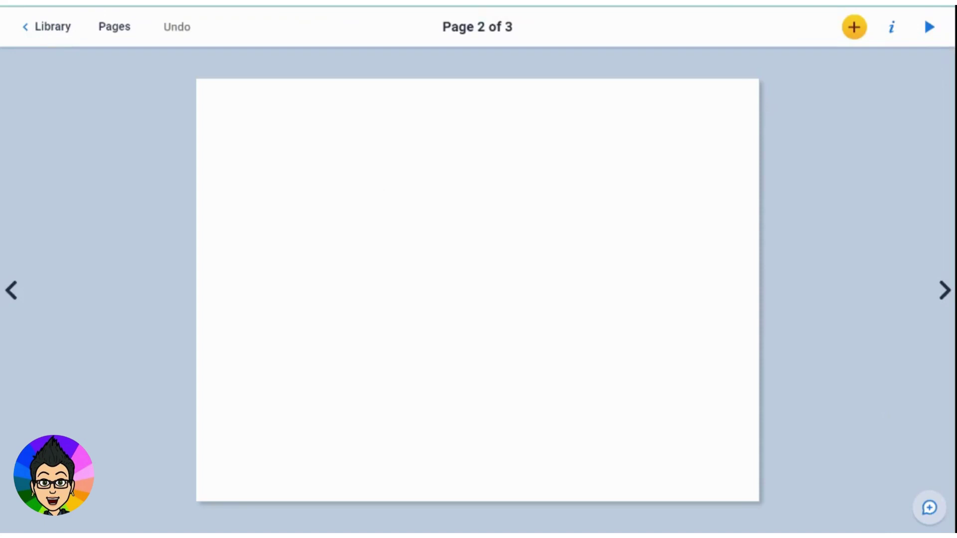
pyautogui.click(855, 27)
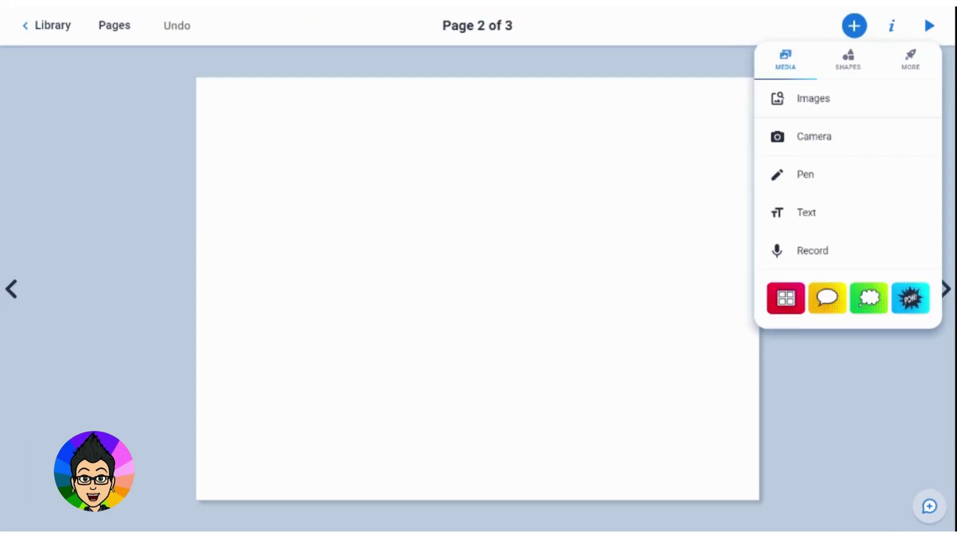
pyautogui.click(910, 65)
pyautogui.scroll(-4, 897, 149)
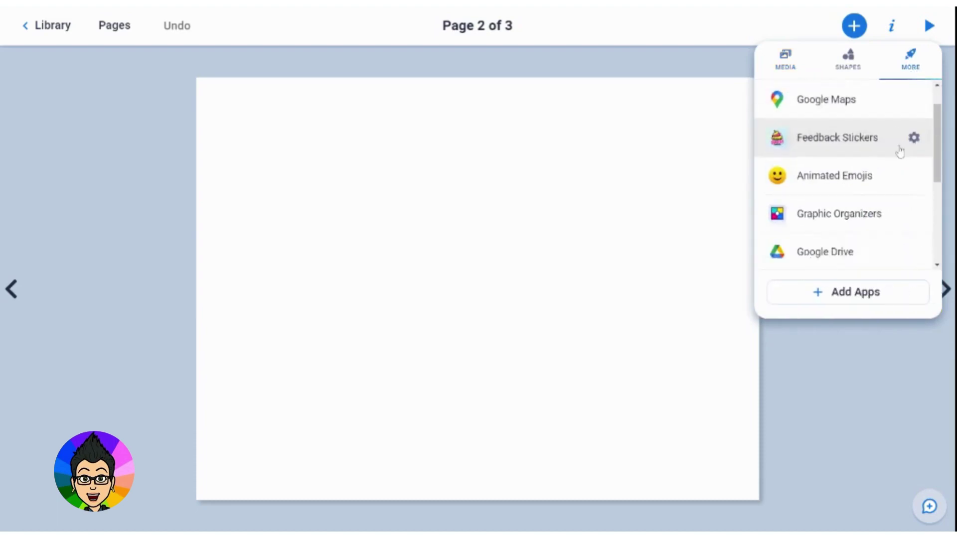
pyautogui.scroll(4, 897, 210)
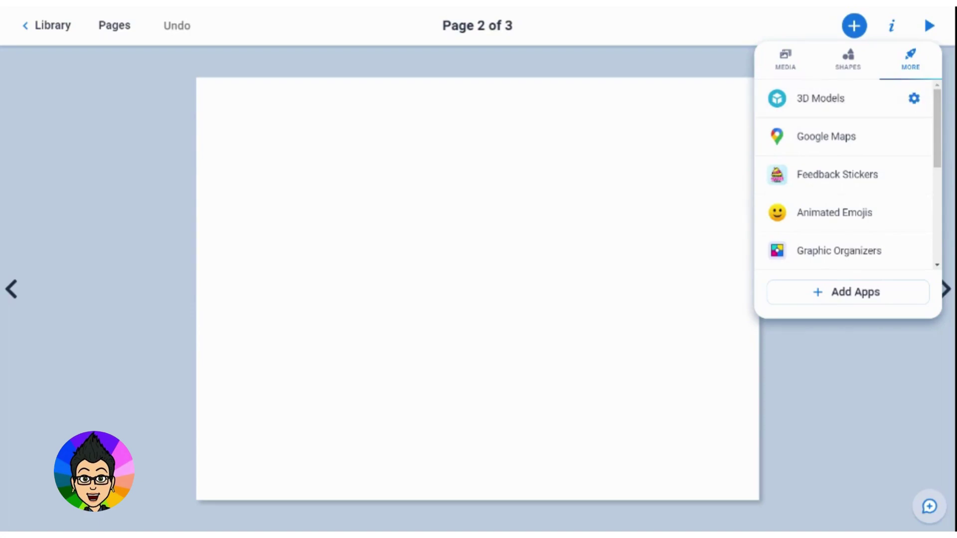
# Check which libraries the 3D Models app is enabled for in its settings, and close them.
pyautogui.click(914, 98)
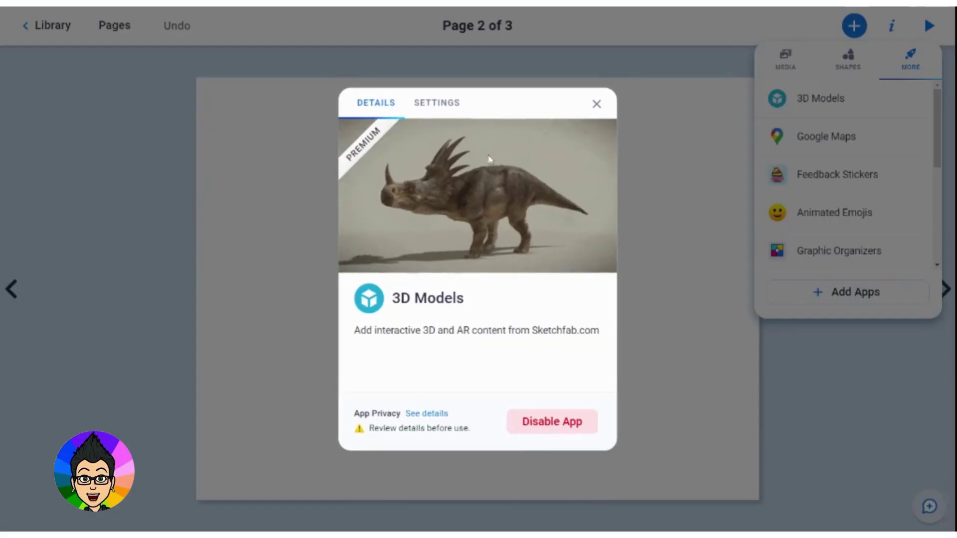
pyautogui.click(451, 113)
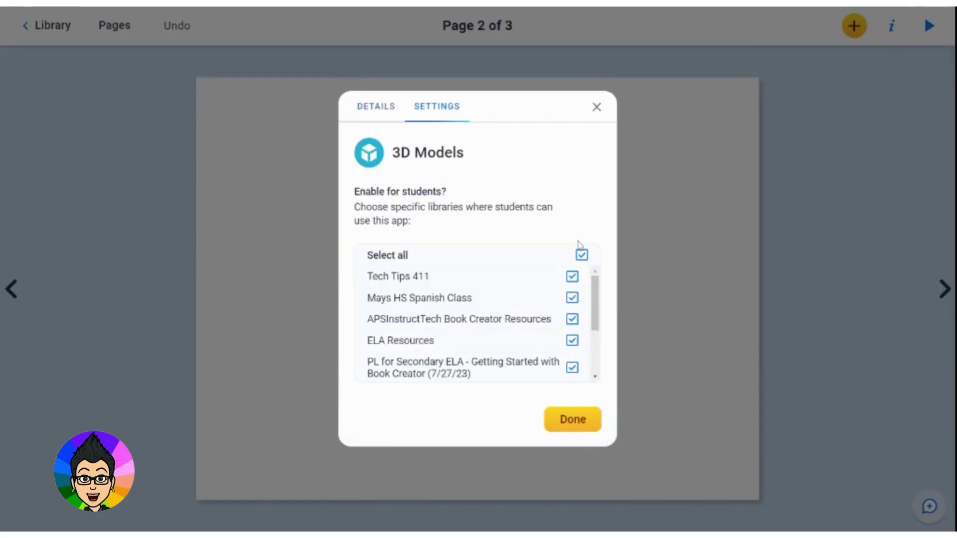
pyautogui.click(597, 107)
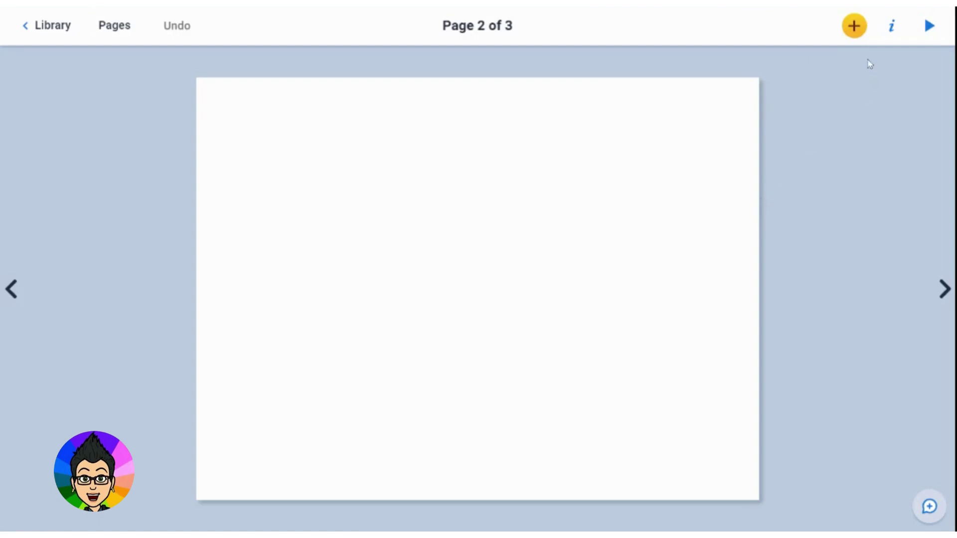
# Open the 3D Models app on page 2 and browse its categories to Places & Travel.
pyautogui.click(854, 26)
pyautogui.click(912, 71)
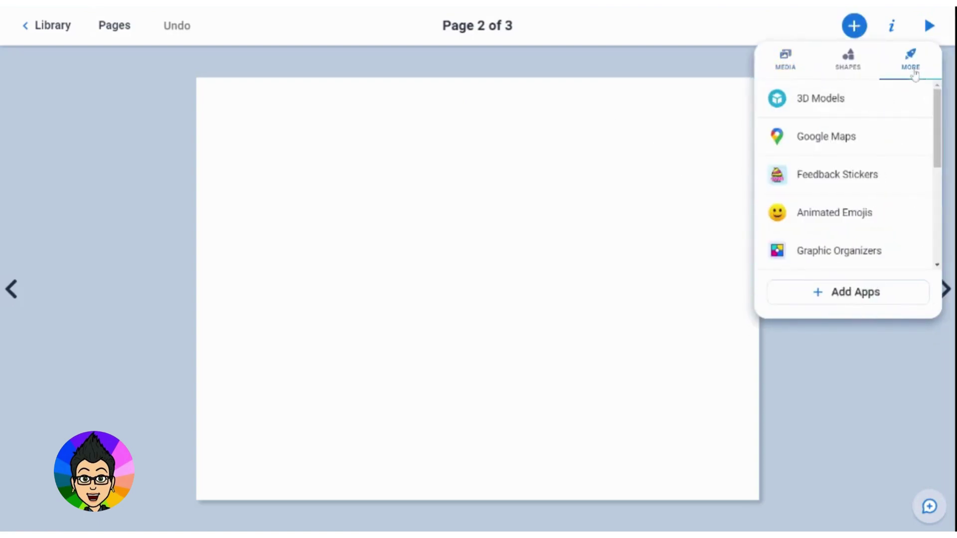
pyautogui.click(861, 110)
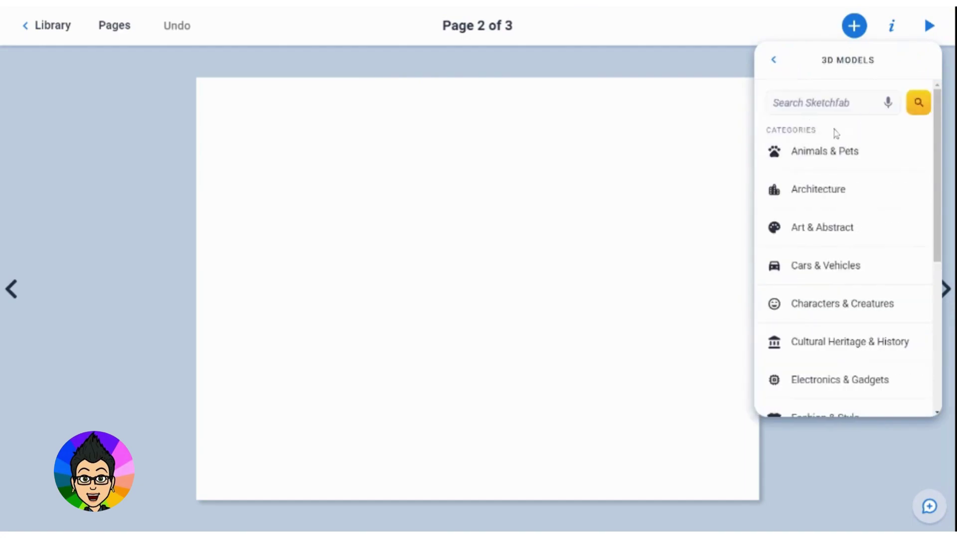
pyautogui.scroll(-1, 876, 312)
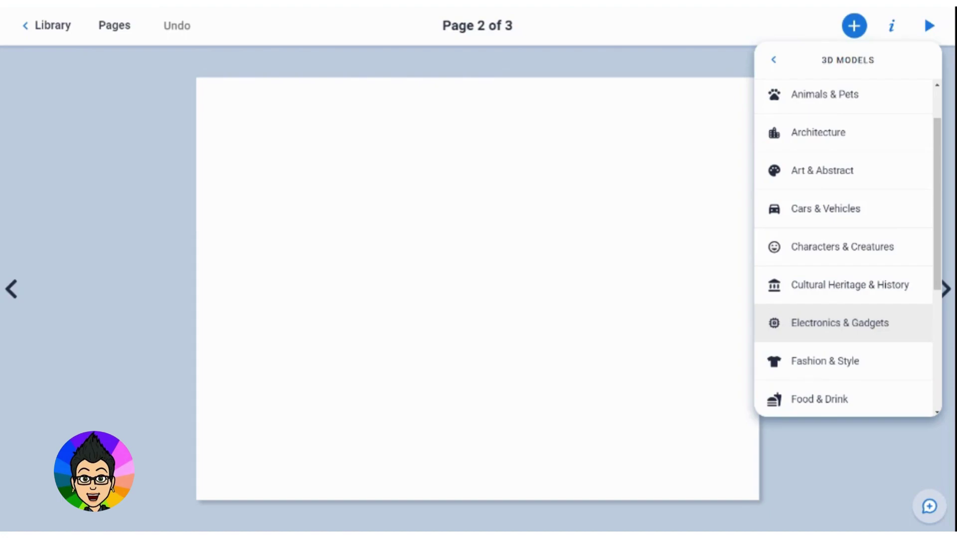
pyautogui.scroll(-4, 878, 317)
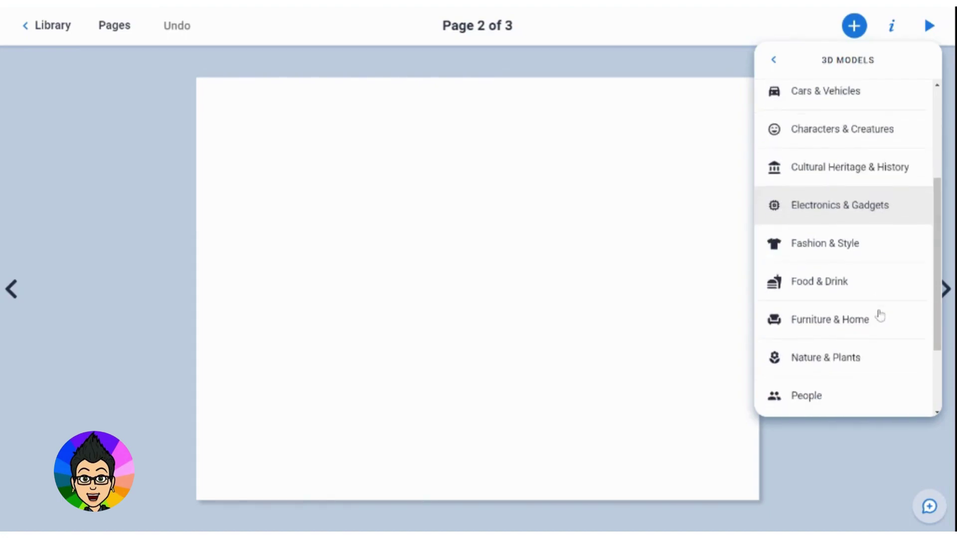
pyautogui.scroll(-1, 879, 316)
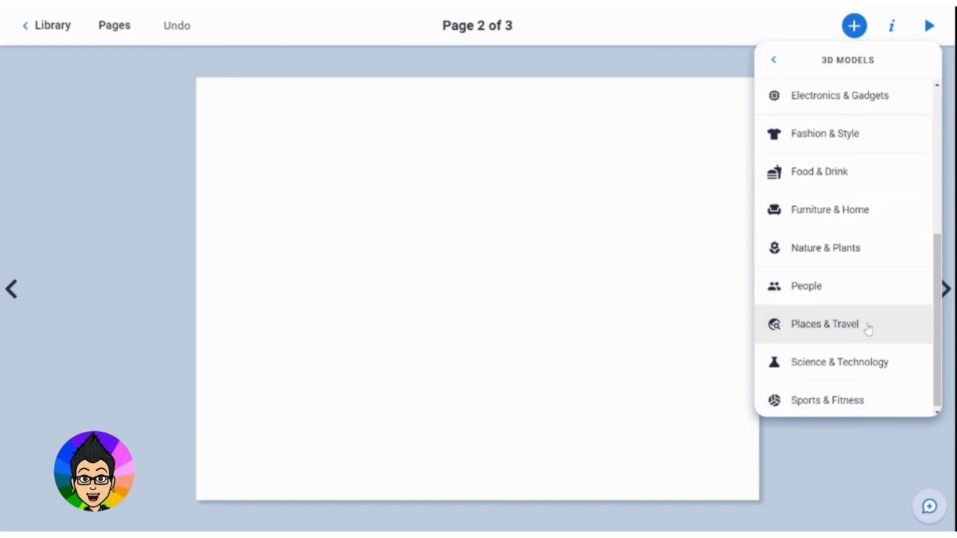
pyautogui.click(868, 329)
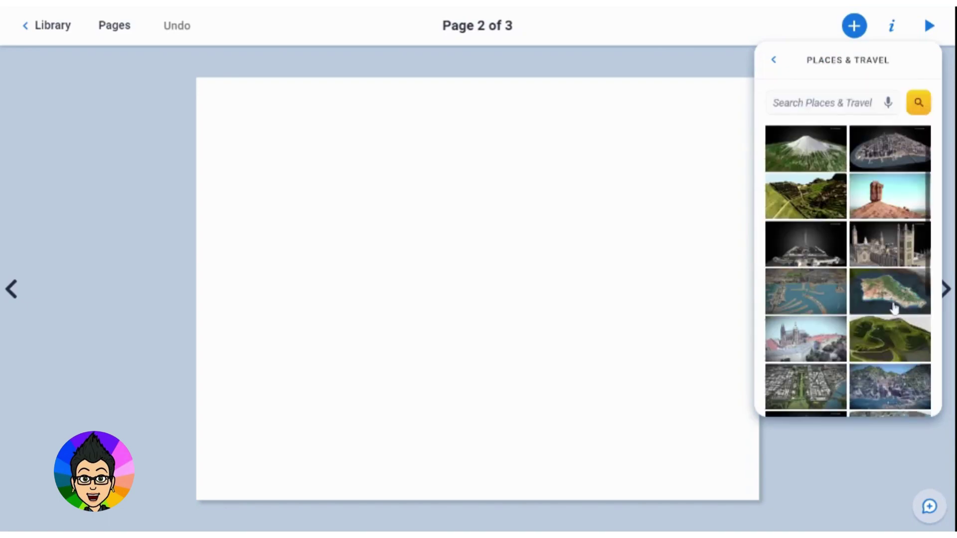
# Preview the Mount Fuji - Japan model from several angles and add it to page 2.
pyautogui.scroll(-3, 863, 299)
pyautogui.scroll(3, 863, 307)
pyautogui.click(805, 160)
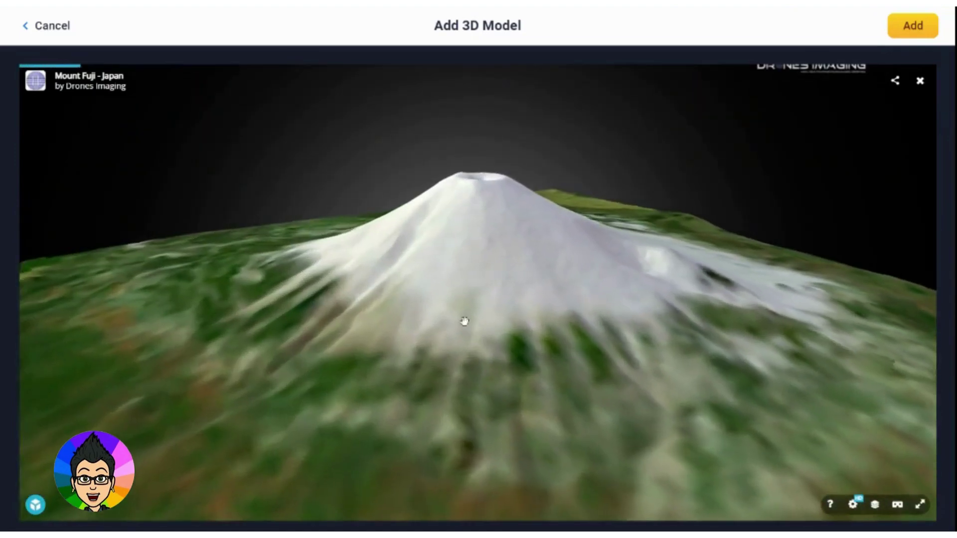
pyautogui.moveTo(462, 303); pyautogui.dragTo(543, 304)
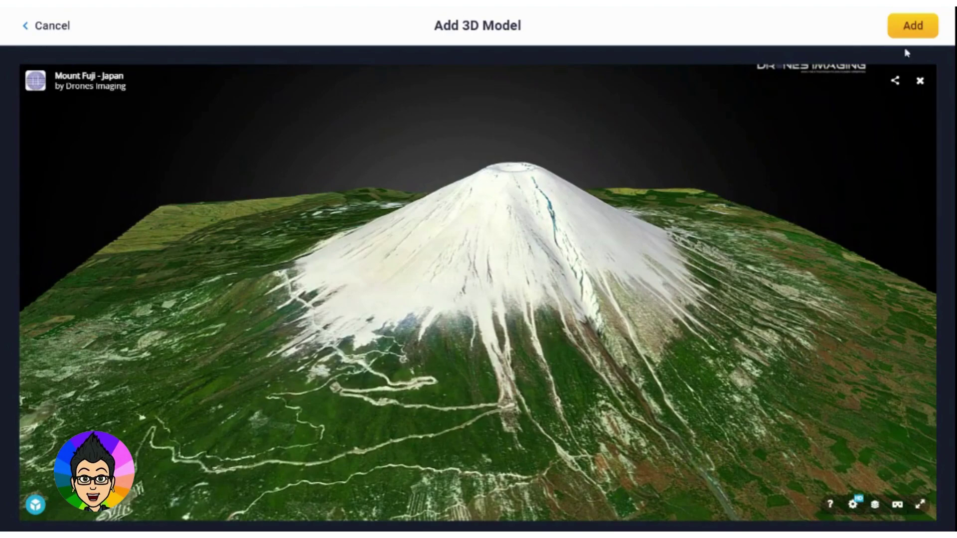
pyautogui.click(924, 28)
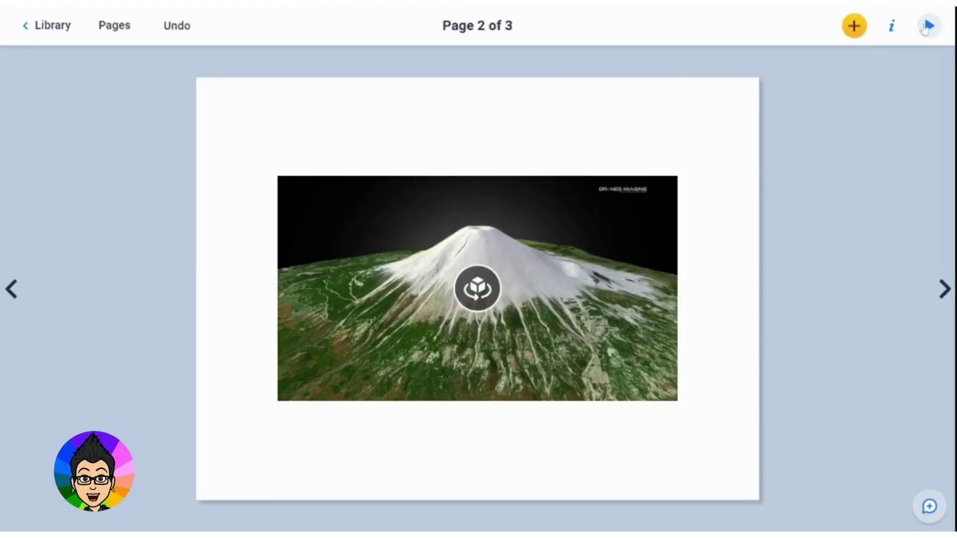
# Enlarge the Mount Fuji model slightly and reposition it near the middle of the page.
pyautogui.moveTo(549, 327)
pyautogui.mouseDown()
pyautogui.moveTo(493, 287)
pyautogui.moveTo(548, 279)
pyautogui.moveTo(523, 302)
pyautogui.moveTo(490, 257)
pyautogui.moveTo(558, 310)
pyautogui.moveTo(549, 333)
pyautogui.moveTo(548, 326)
pyautogui.mouseUp()
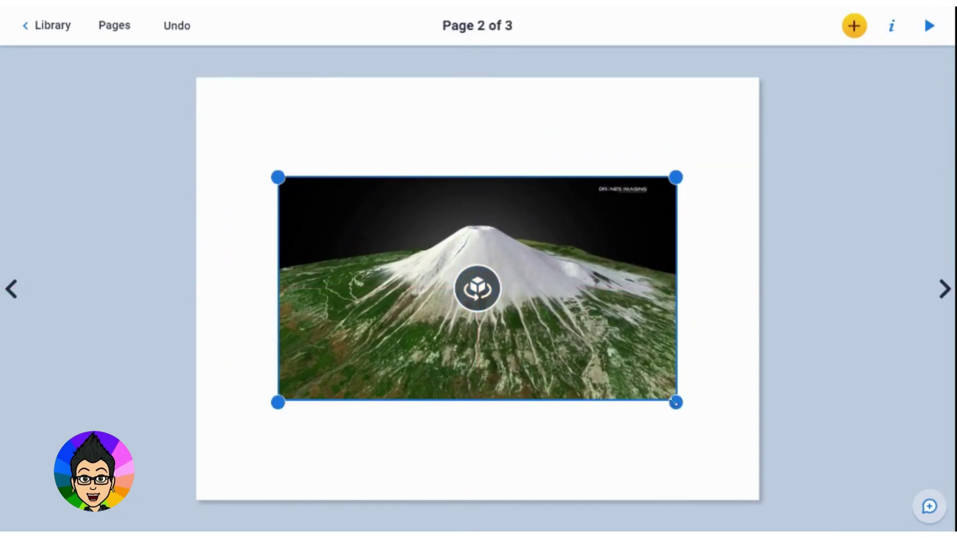
pyautogui.moveTo(676, 402); pyautogui.dragTo(707, 445)
pyautogui.moveTo(583, 357); pyautogui.dragTo(572, 358)
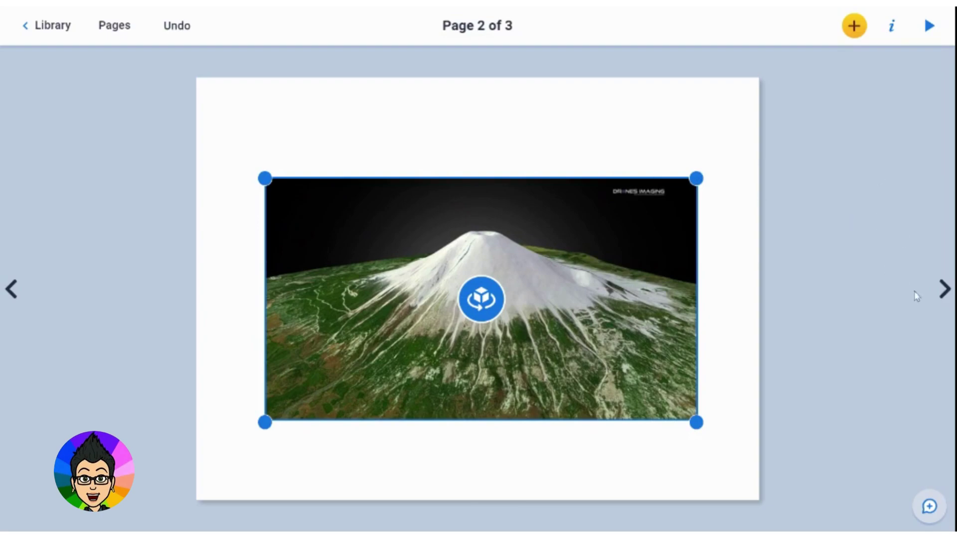
# Go to page 3, open the Google Maps app and find Atlanta, GA, USA.
pyautogui.click(944, 289)
pyautogui.click(854, 27)
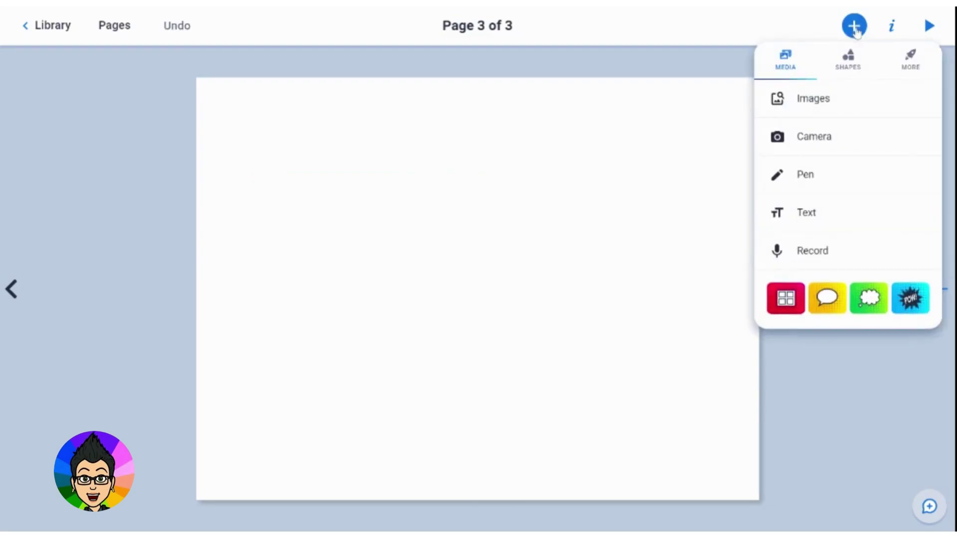
pyautogui.click(918, 62)
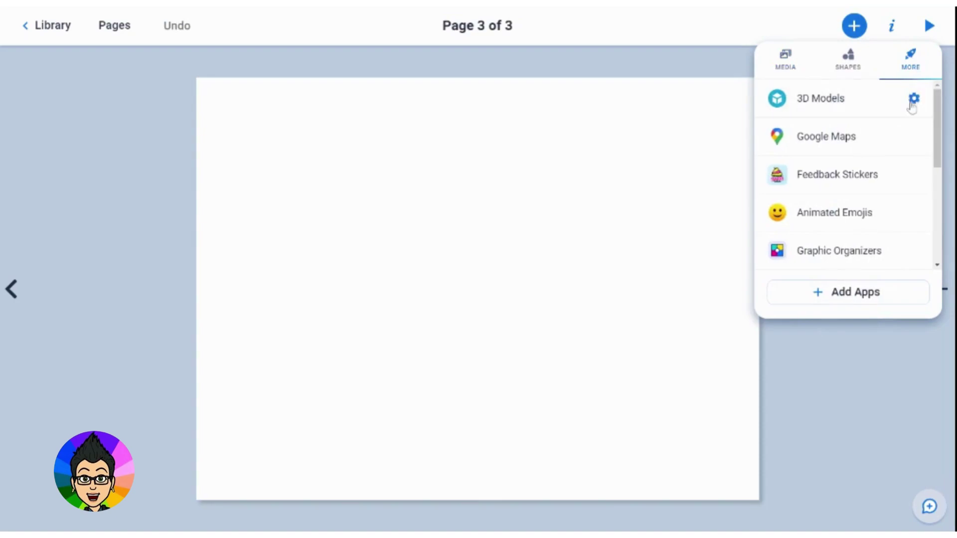
pyautogui.click(845, 143)
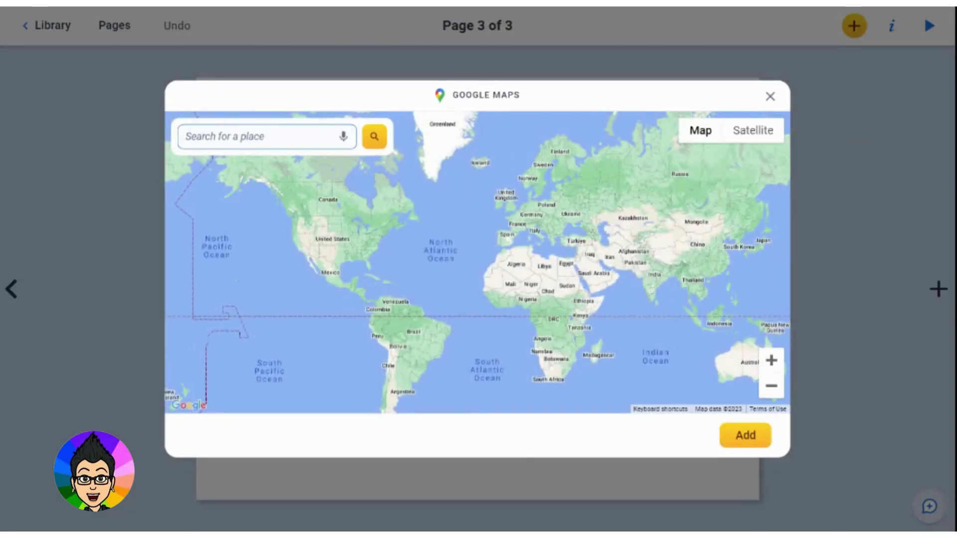
pyautogui.write('Atlanta')
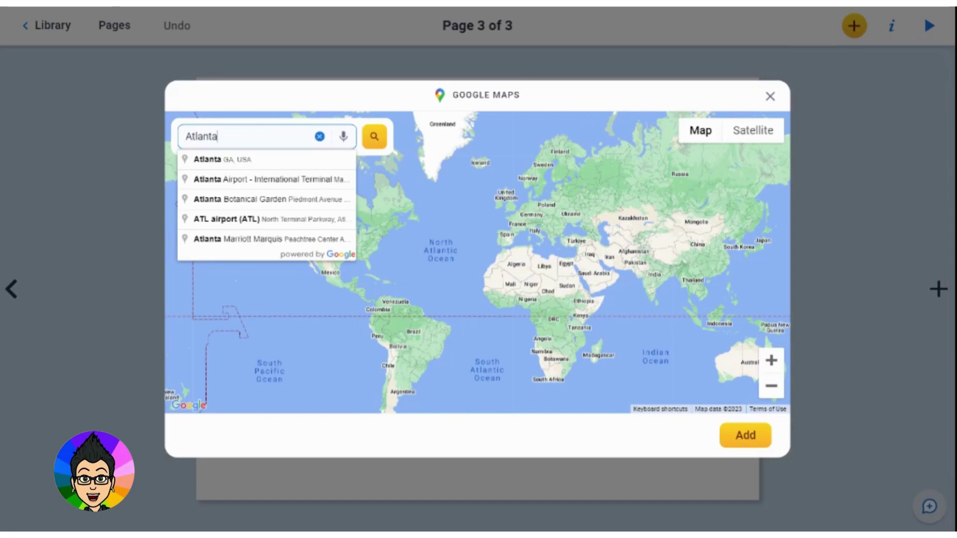
pyautogui.click(249, 164)
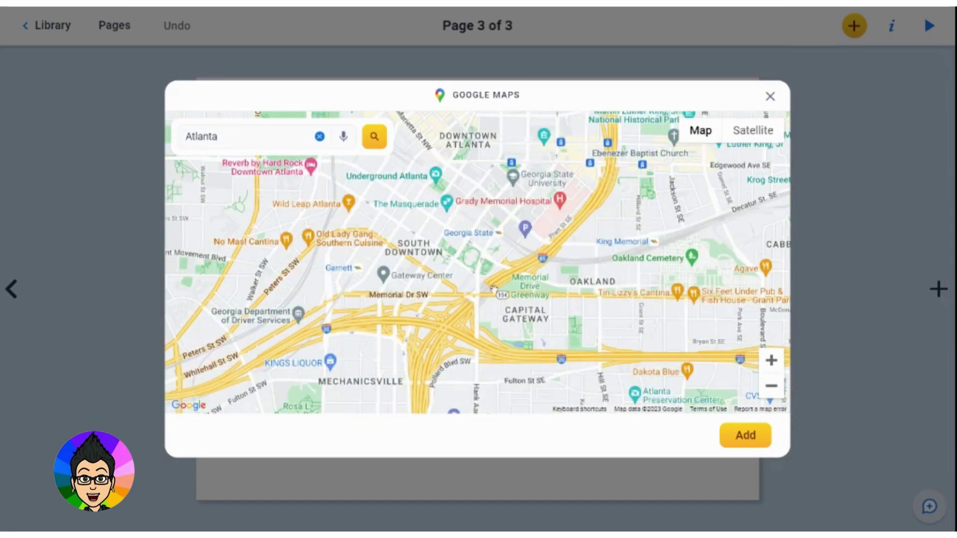
# Frame the map around downtown Atlanta and its surrounding neighbourhoods, and add it to page 3.
pyautogui.scroll(-3, 488, 285)
pyautogui.scroll(-2, 493, 287)
pyautogui.moveTo(616, 333); pyautogui.dragTo(371, 276)
pyautogui.scroll(1, 370, 277)
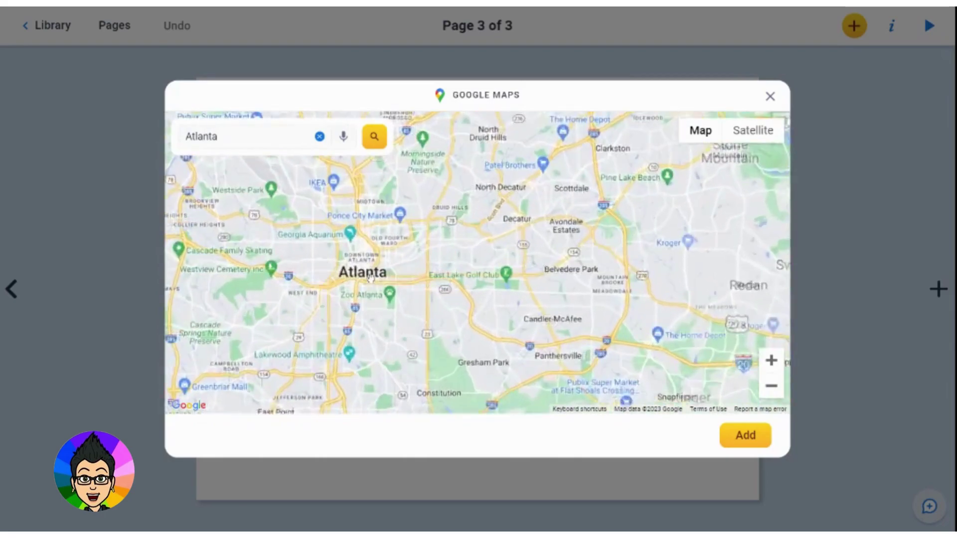
pyautogui.scroll(2, 433, 301)
pyautogui.moveTo(433, 302); pyautogui.dragTo(482, 295)
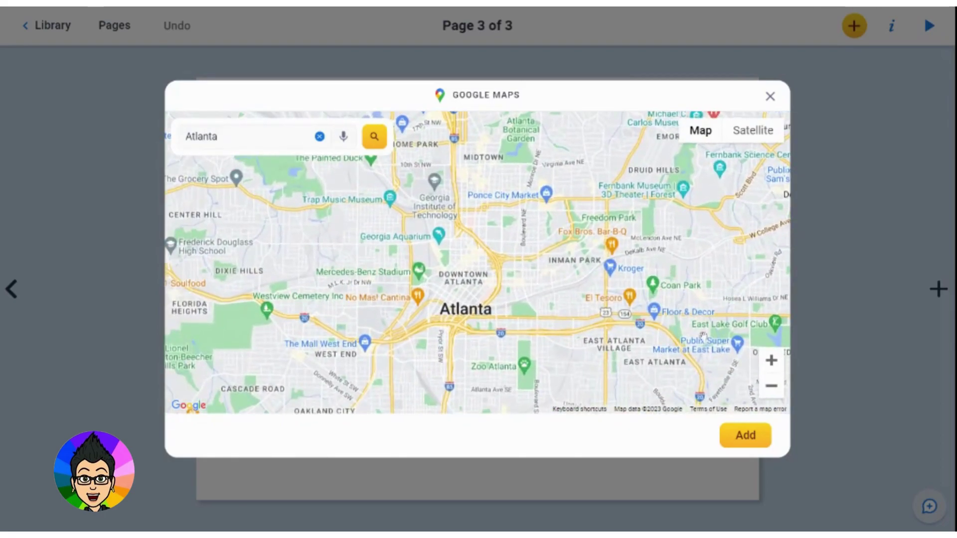
pyautogui.click(745, 436)
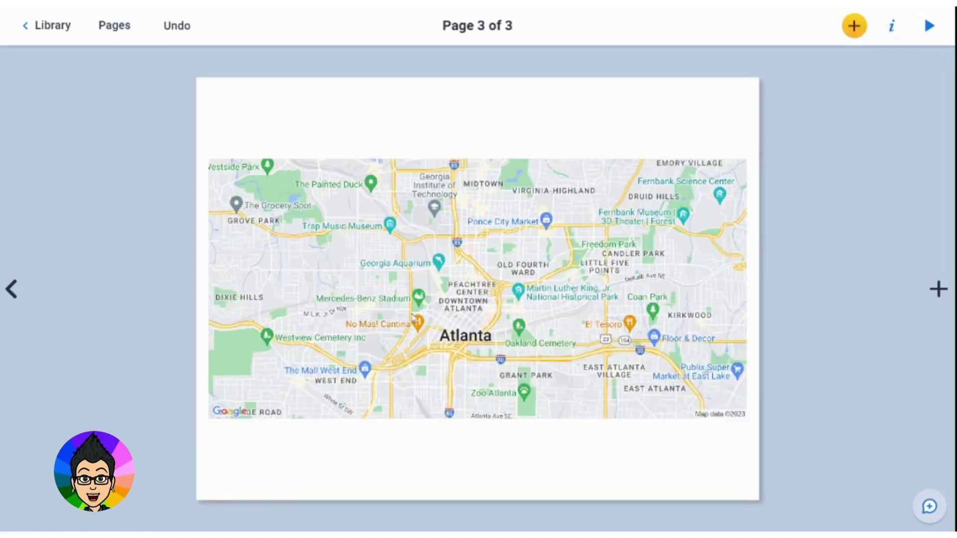
pyautogui.click(438, 272)
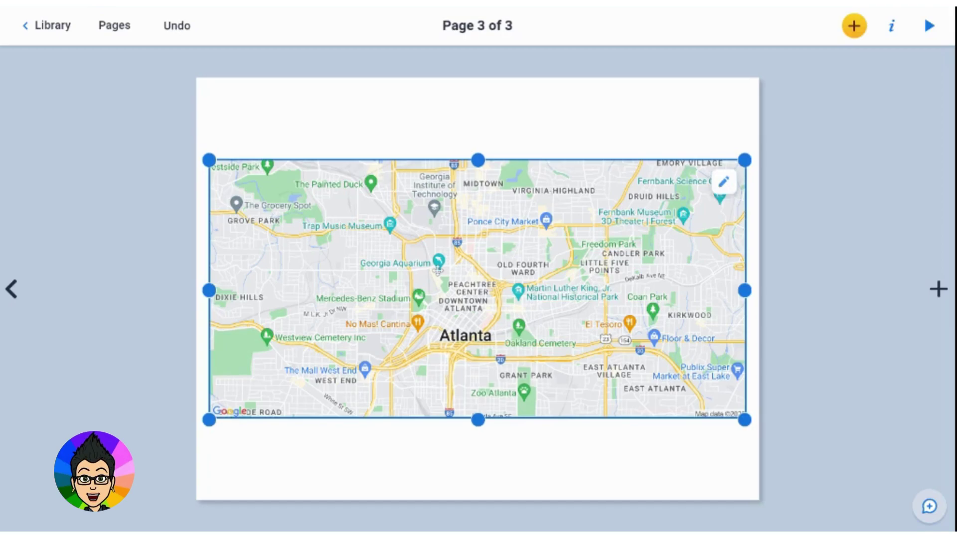
pyautogui.click(582, 115)
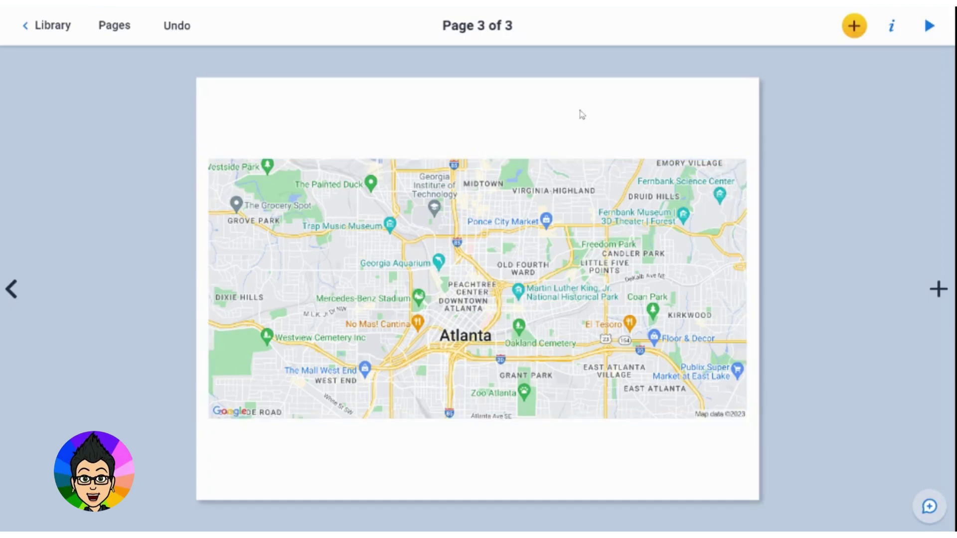
# Draw a red pen circle around Peachtree Center on the Atlanta map and nudge it slightly into place.
pyautogui.click(854, 26)
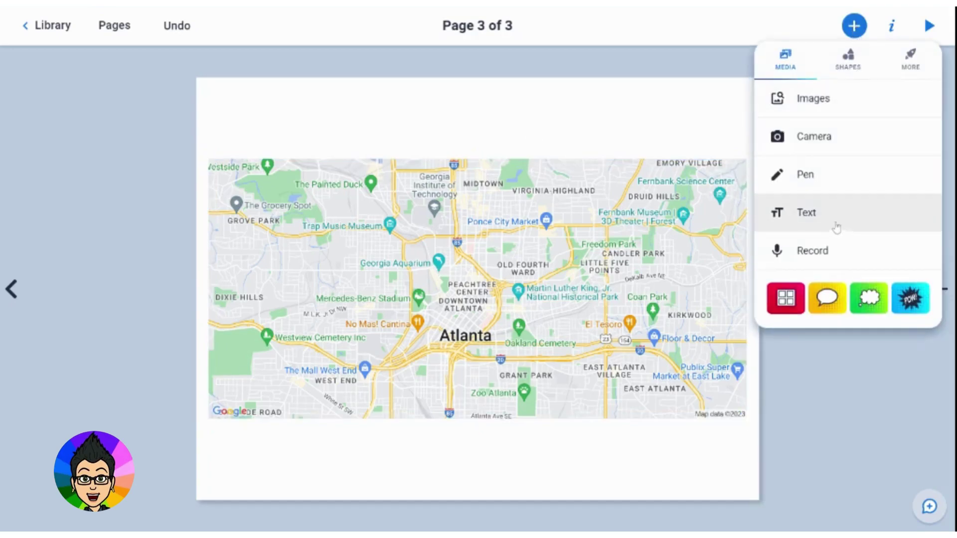
pyautogui.click(827, 177)
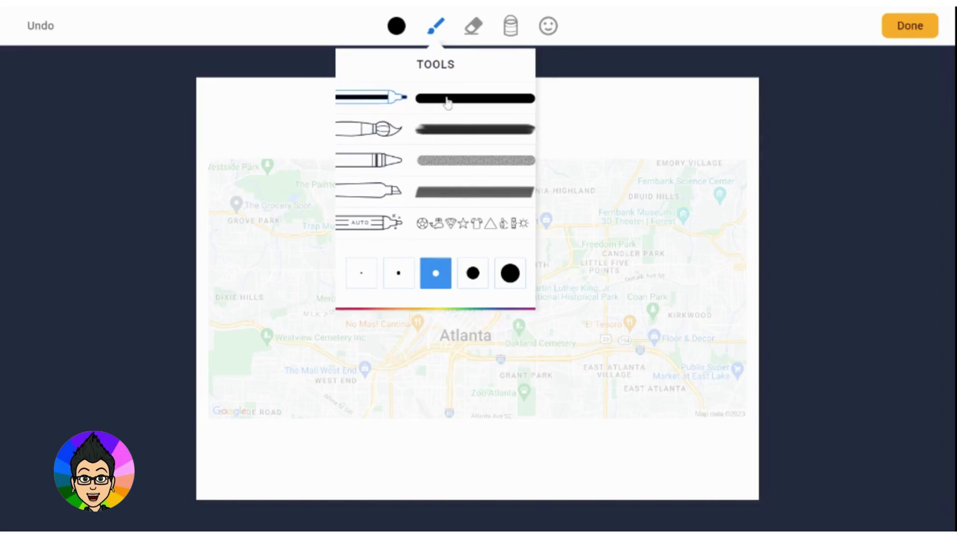
pyautogui.click(396, 26)
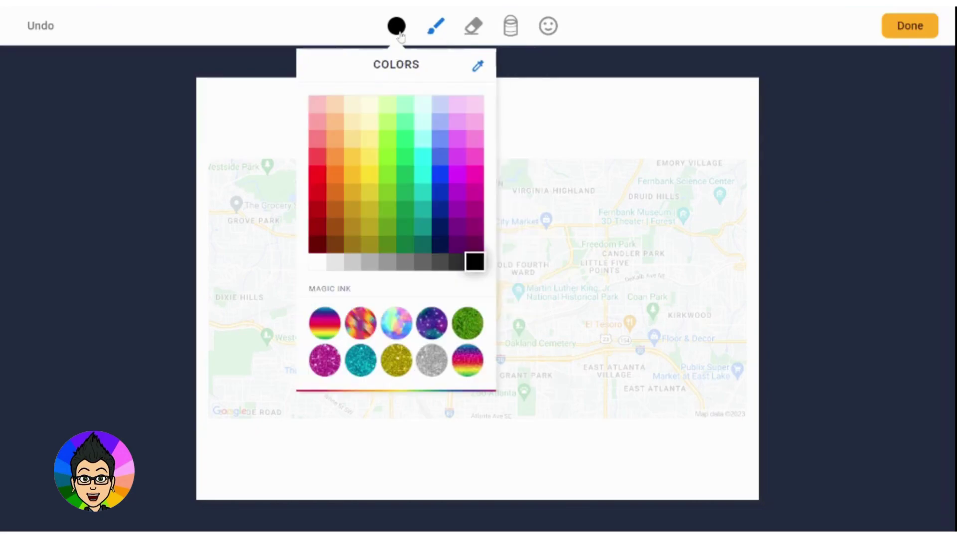
pyautogui.click(317, 180)
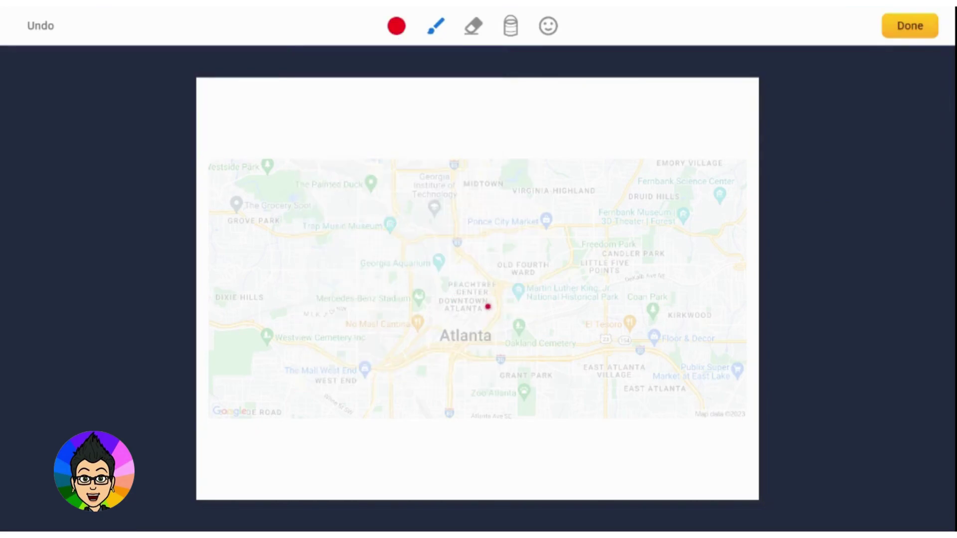
pyautogui.moveTo(486, 271)
pyautogui.mouseDown()
pyautogui.moveTo(456, 262)
pyautogui.moveTo(435, 280)
pyautogui.moveTo(465, 310)
pyautogui.moveTo(512, 290)
pyautogui.moveTo(482, 270)
pyautogui.mouseUp()
pyautogui.click(911, 26)
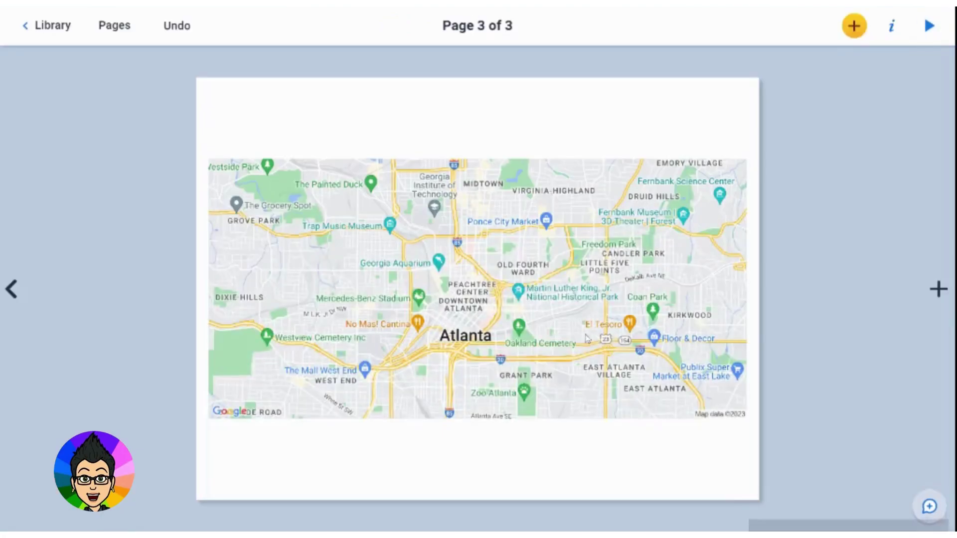
pyautogui.click(488, 305)
pyautogui.moveTo(489, 305)
pyautogui.mouseDown()
pyautogui.moveTo(489, 291)
pyautogui.moveTo(479, 294)
pyautogui.moveTo(484, 300)
pyautogui.mouseUp()
pyautogui.click(628, 122)
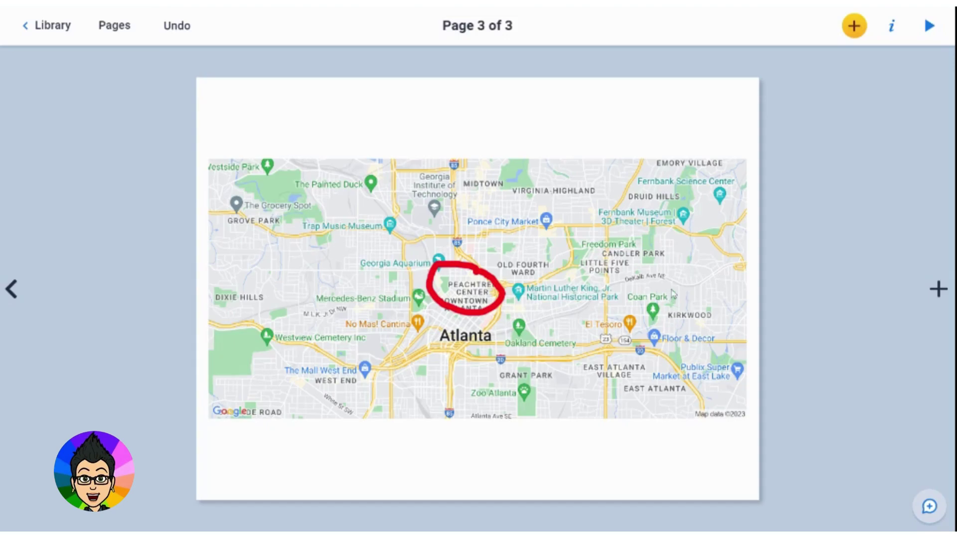
# Add page 4 and place the "Right On" feedback sticker near the page's upper-left corner.
pyautogui.click(939, 289)
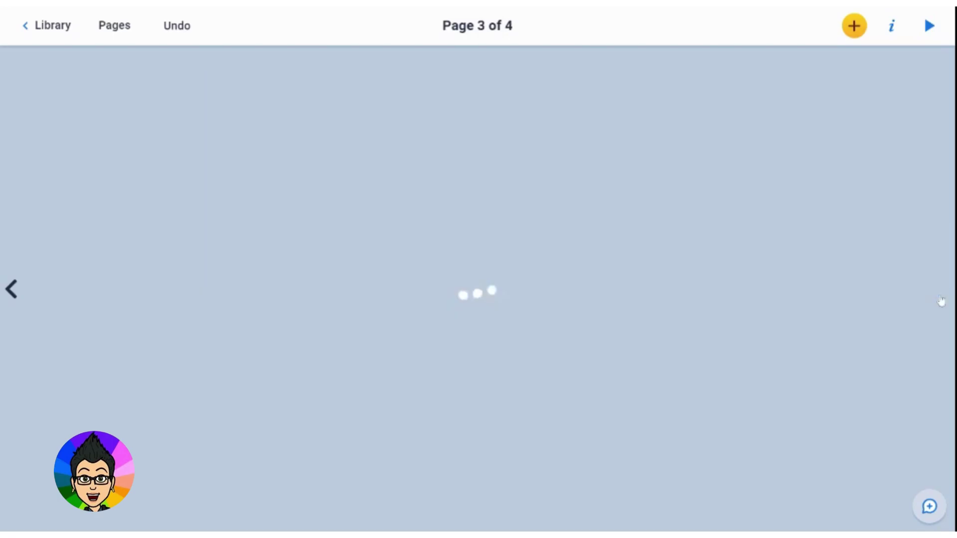
pyautogui.click(854, 26)
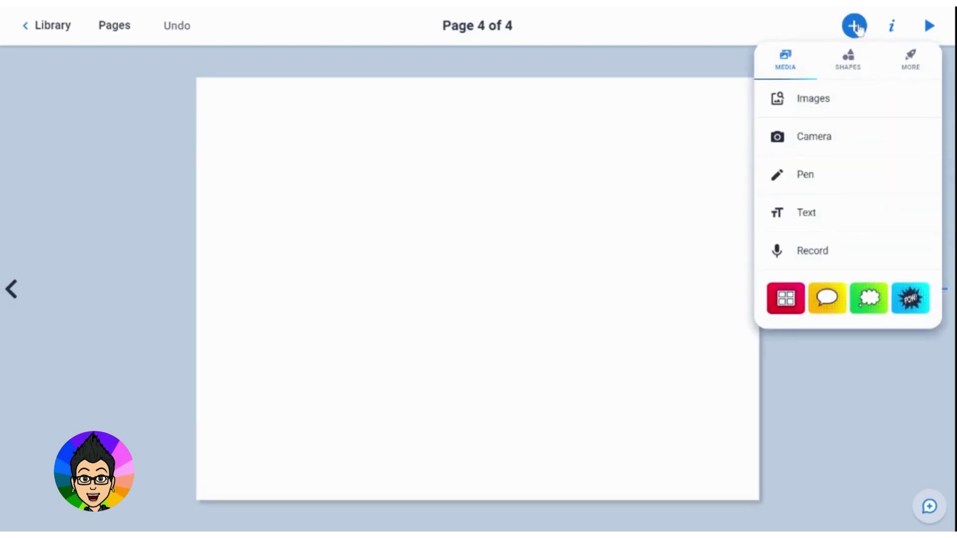
pyautogui.click(912, 67)
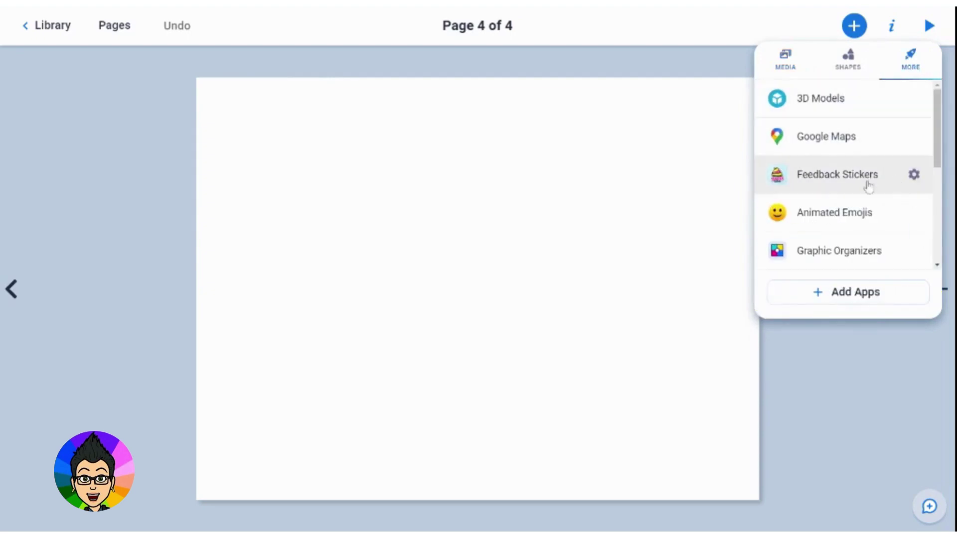
pyautogui.click(867, 185)
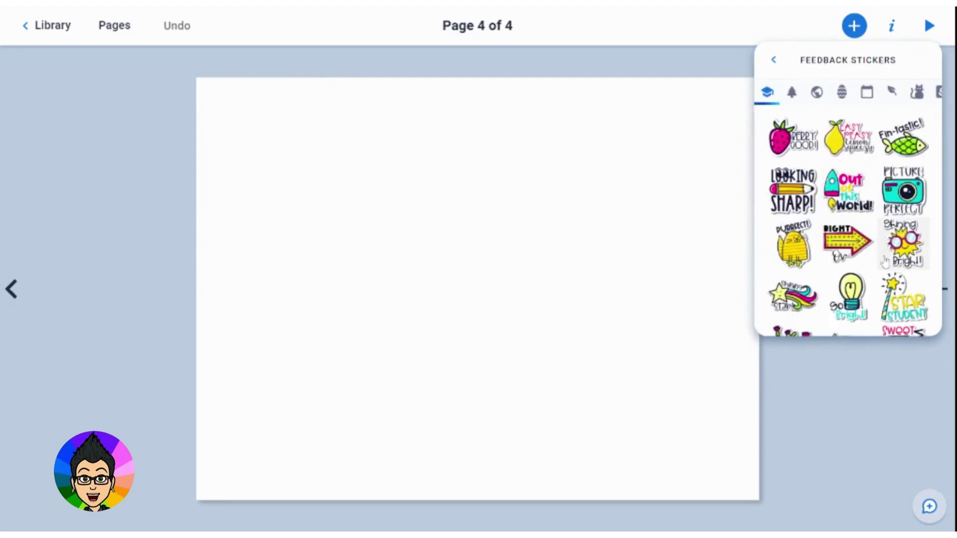
pyautogui.click(847, 242)
pyautogui.moveTo(492, 292); pyautogui.dragTo(301, 161)
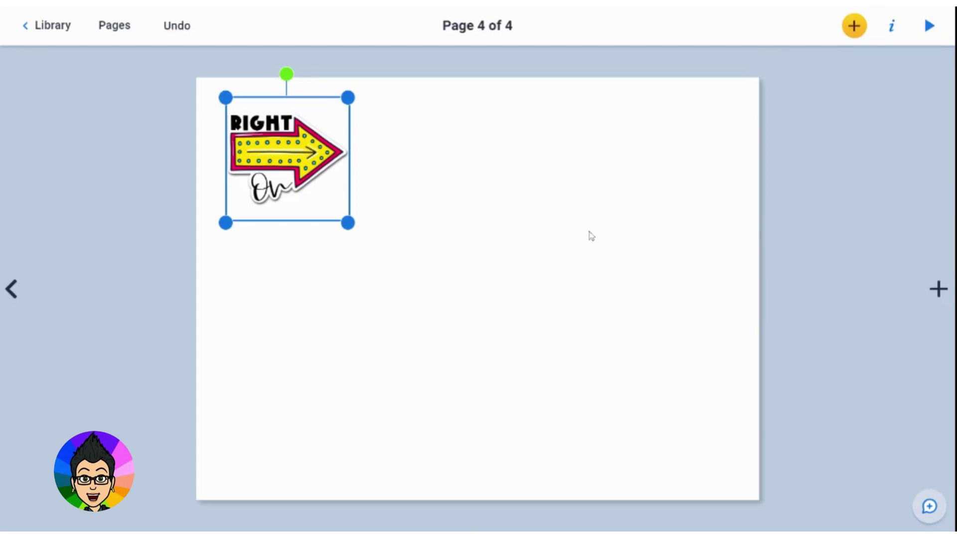
# Add the heart-eyes animated emoji, shrink it and place it below the "Right On" sticker.
pyautogui.click(854, 25)
pyautogui.click(920, 67)
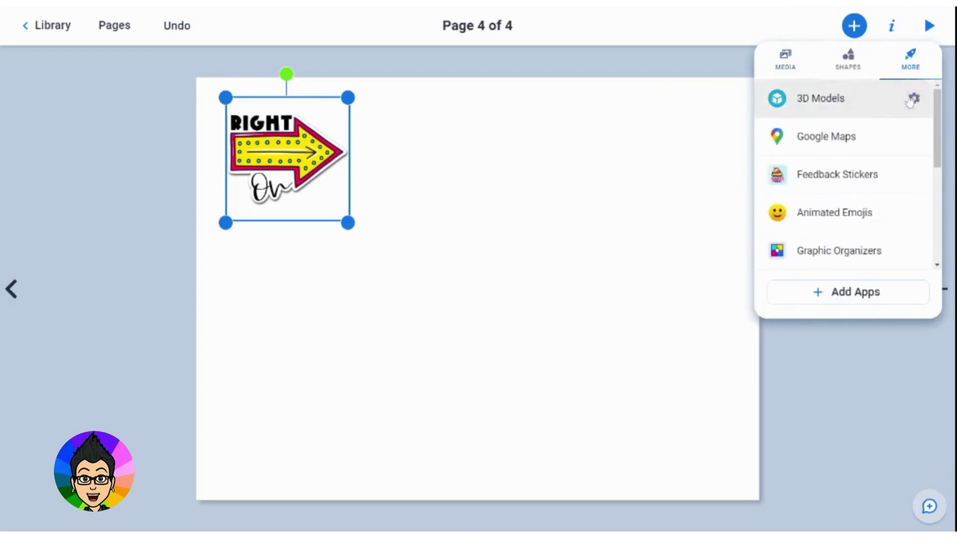
pyautogui.click(867, 224)
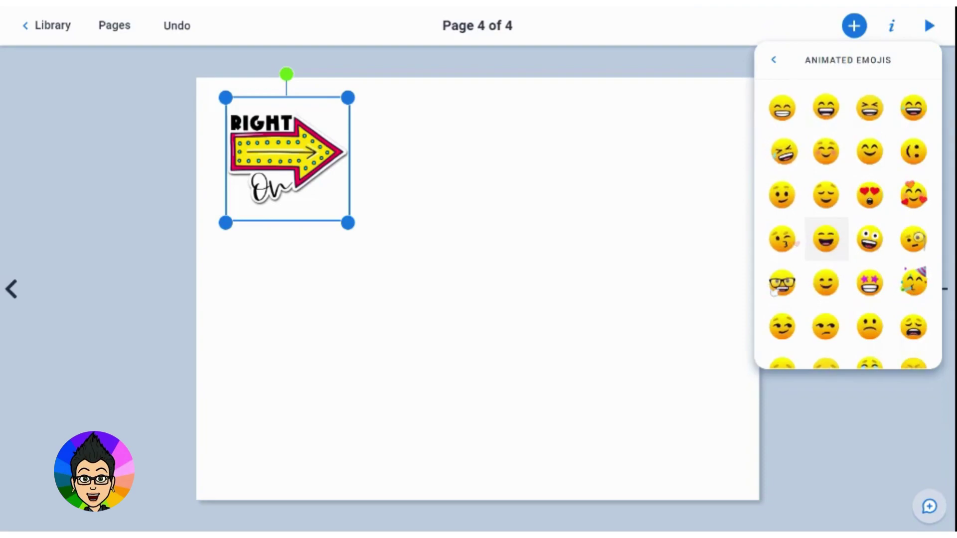
pyautogui.click(863, 214)
pyautogui.moveTo(518, 301); pyautogui.dragTo(365, 333)
pyautogui.moveTo(386, 383); pyautogui.dragTo(307, 308)
pyautogui.moveTo(271, 272); pyautogui.dragTo(258, 270)
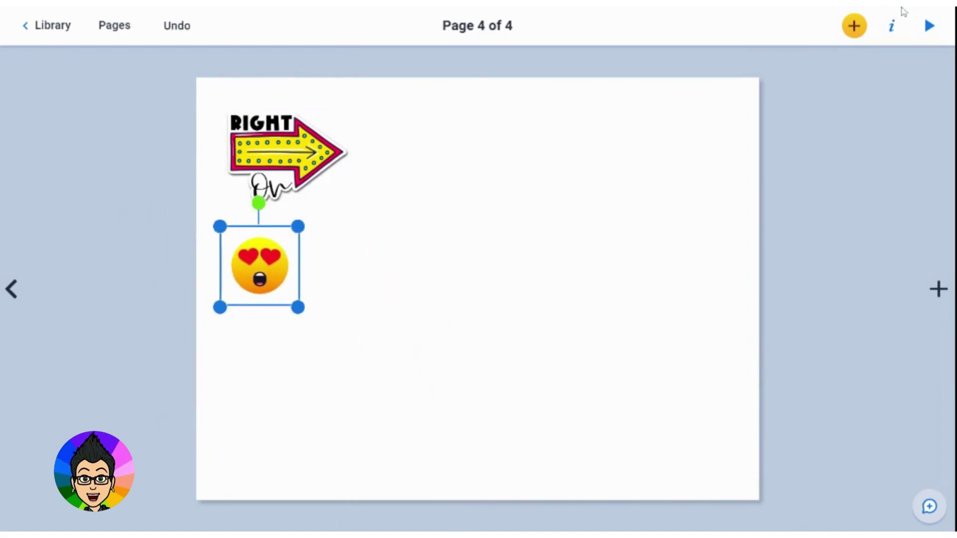
# Open the Bitmoji app and search it for "good job".
pyautogui.click(853, 25)
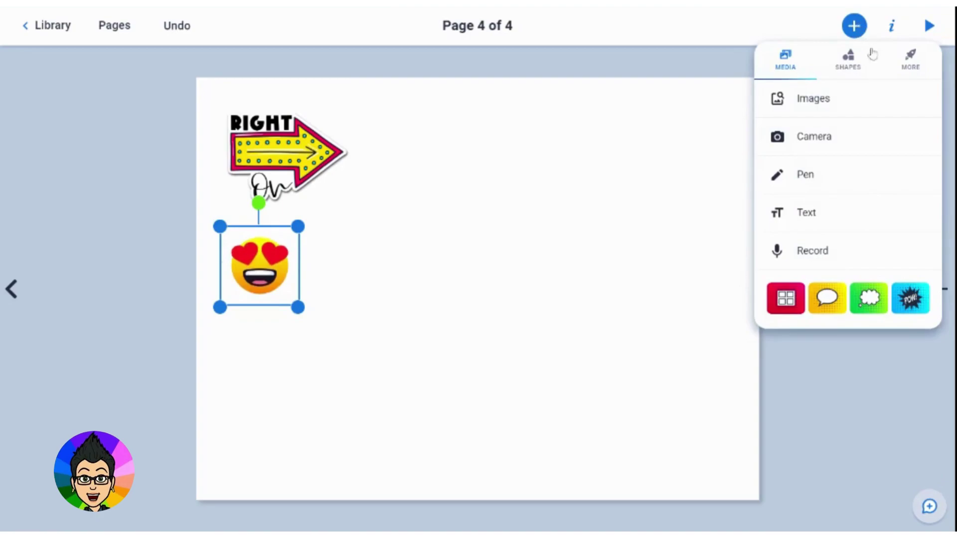
pyautogui.click(911, 60)
pyautogui.scroll(-1, 890, 233)
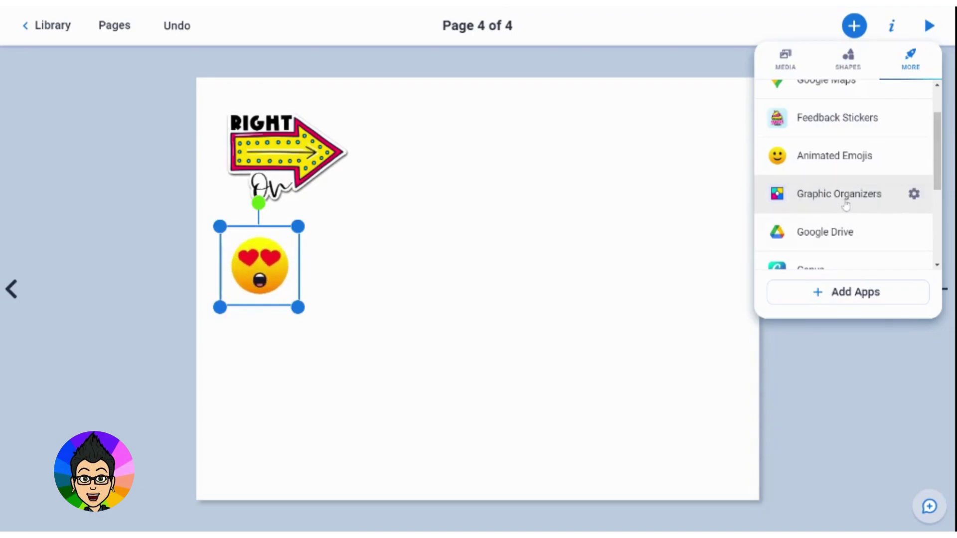
pyautogui.scroll(-1, 851, 234)
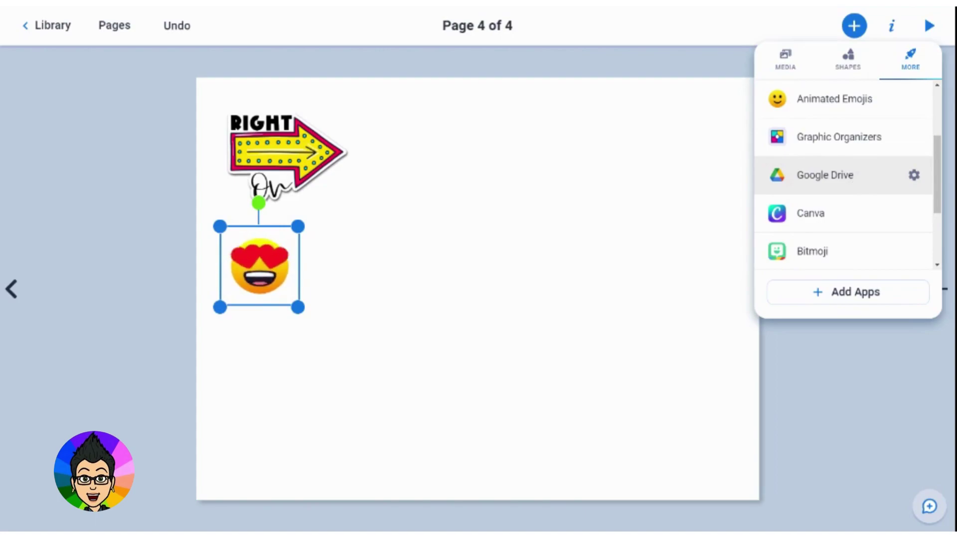
pyautogui.scroll(-1, 854, 210)
pyautogui.click(855, 201)
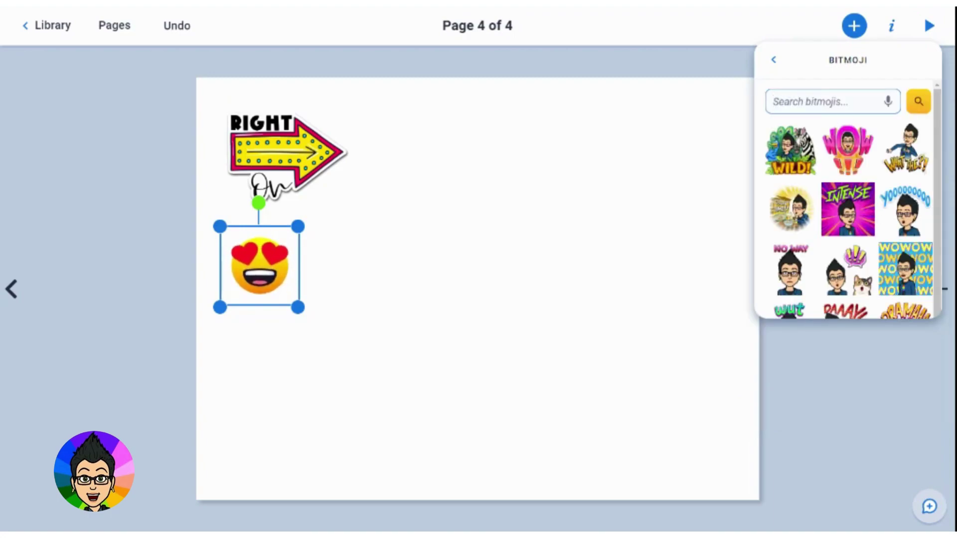
pyautogui.write('good job')
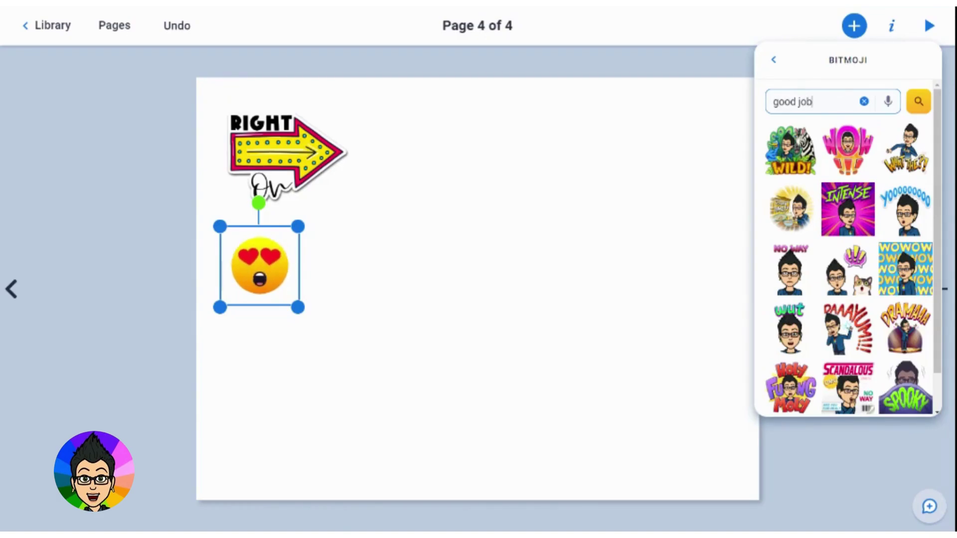
pyautogui.press('Return')
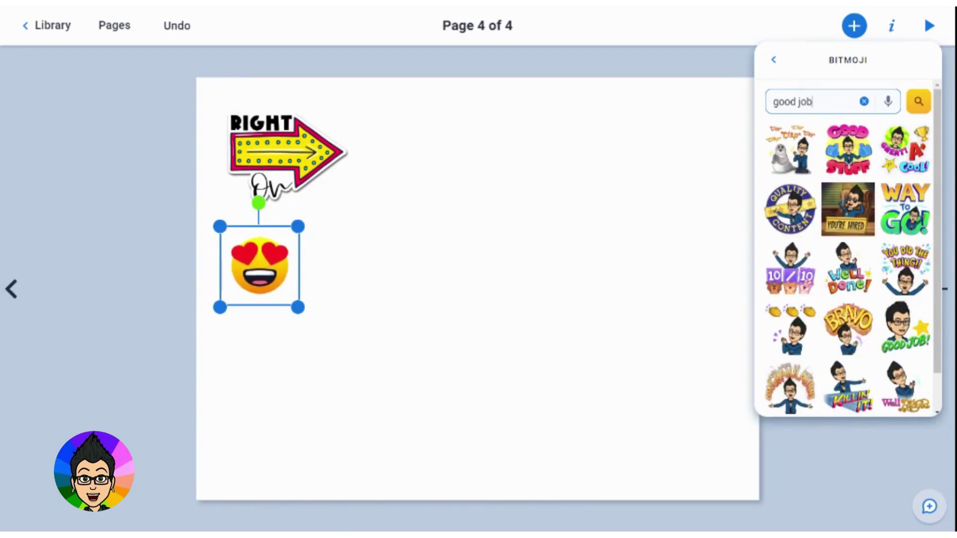
# Add the "Great! A+ Cool!" Bitmoji to page 4, shrink it and place it below the heart-eyes emoji.
pyautogui.click(908, 159)
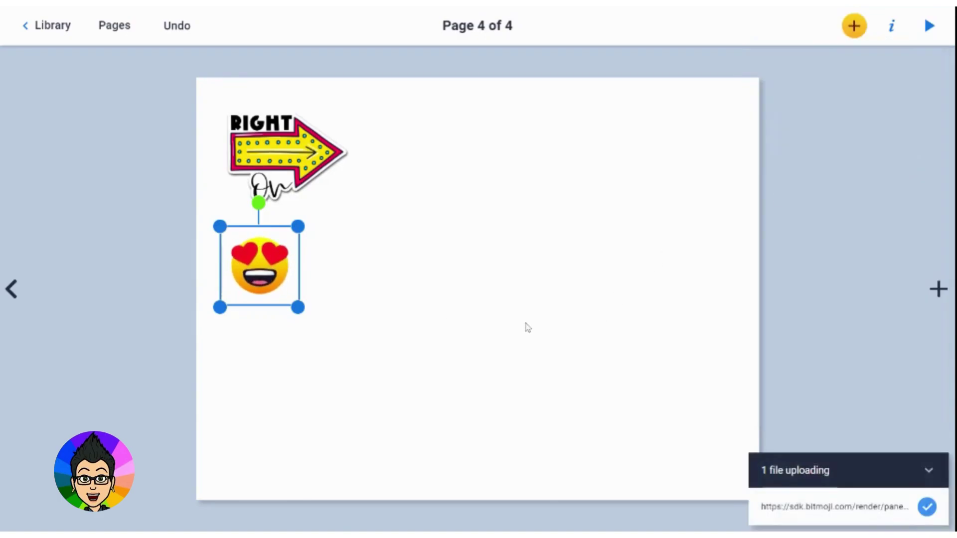
pyautogui.moveTo(600, 411); pyautogui.dragTo(480, 273)
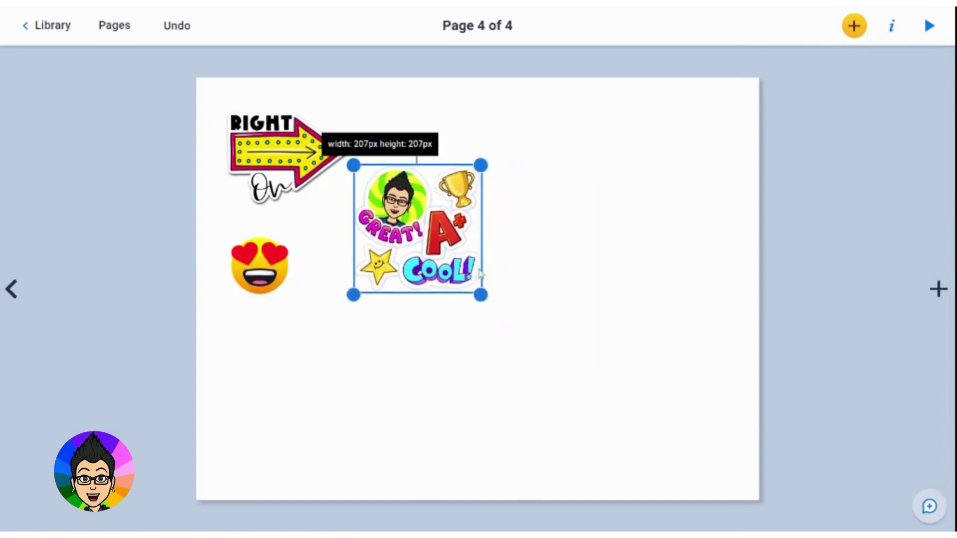
pyautogui.moveTo(431, 198); pyautogui.dragTo(292, 375)
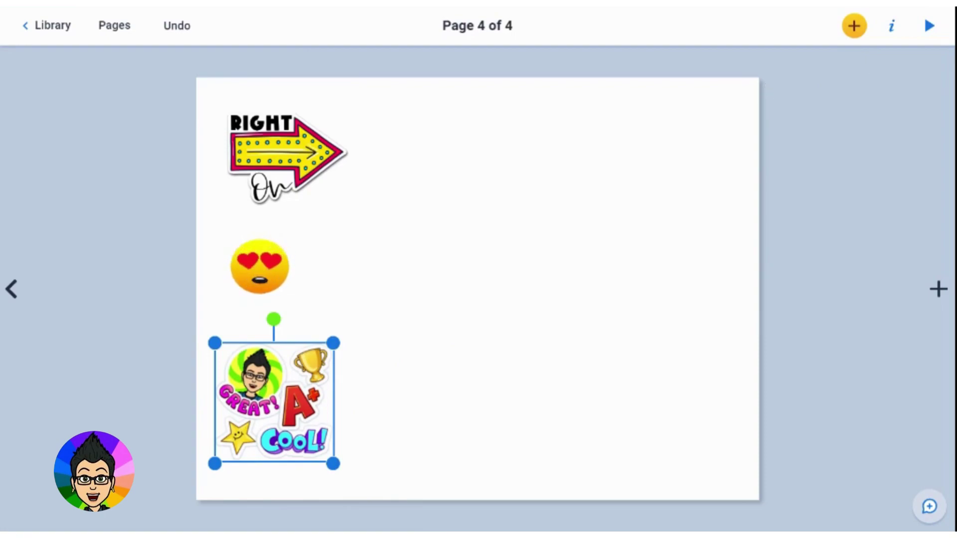
# Open the Giphy app, search its GIFs for "friday" and browse through the results.
pyautogui.click(854, 36)
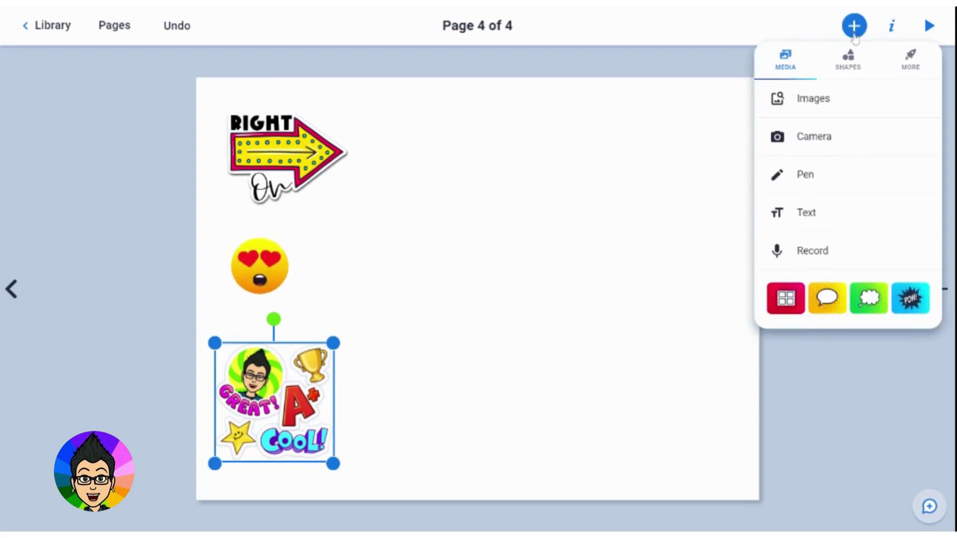
pyautogui.click(903, 70)
pyautogui.scroll(-3, 881, 233)
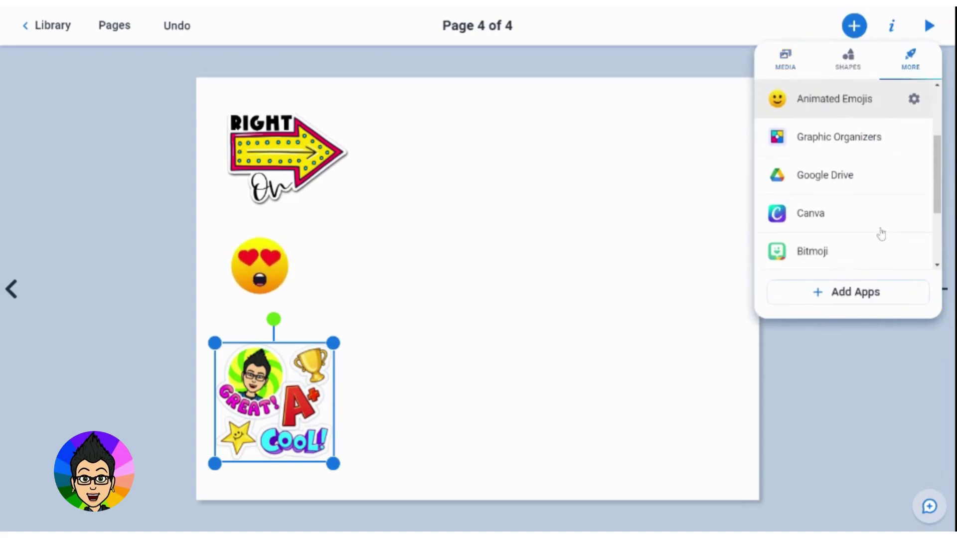
pyautogui.scroll(-3, 857, 205)
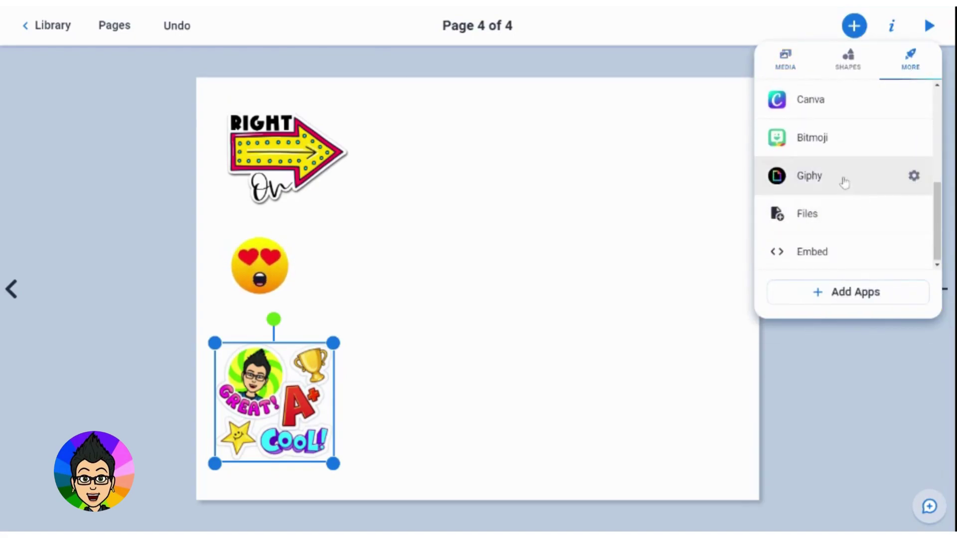
pyautogui.click(844, 181)
pyautogui.click(818, 103)
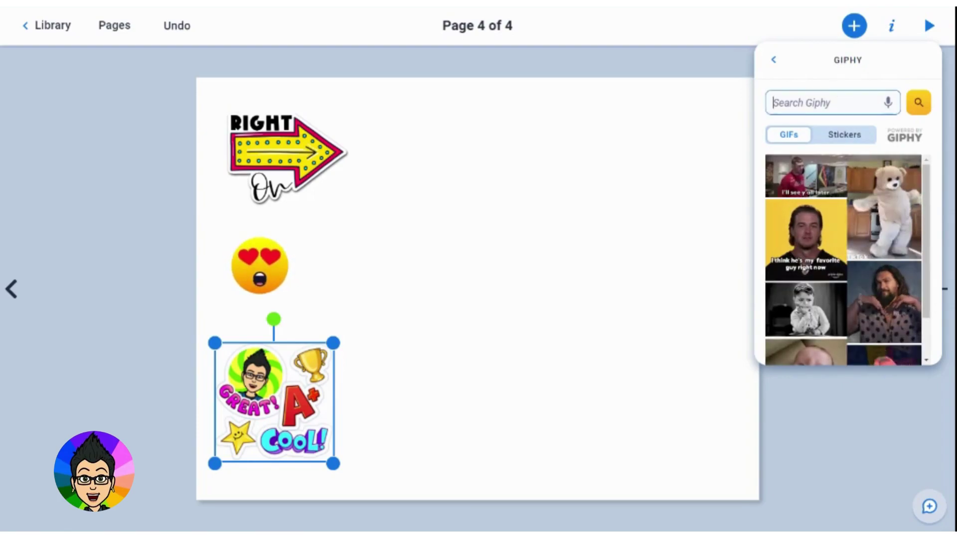
pyautogui.write('friday')
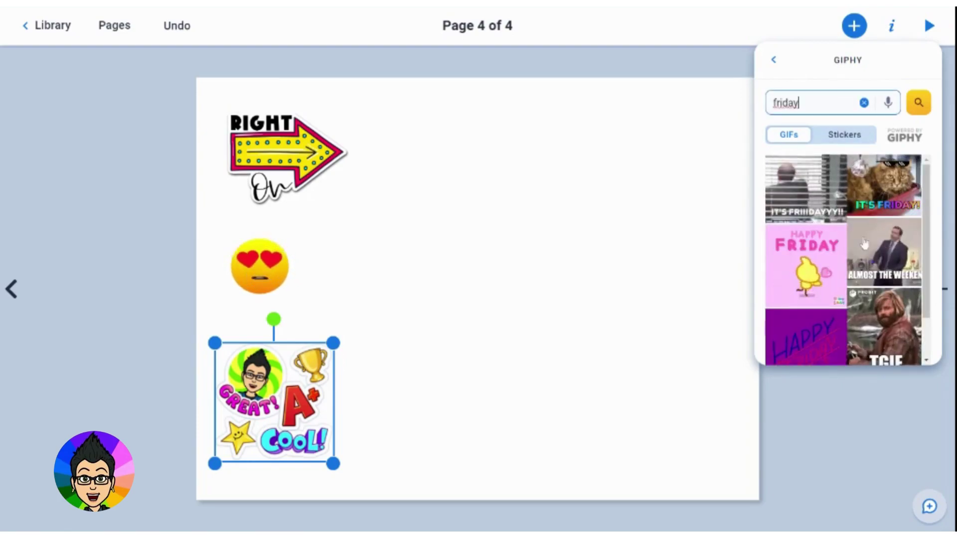
pyautogui.scroll(-6, 865, 243)
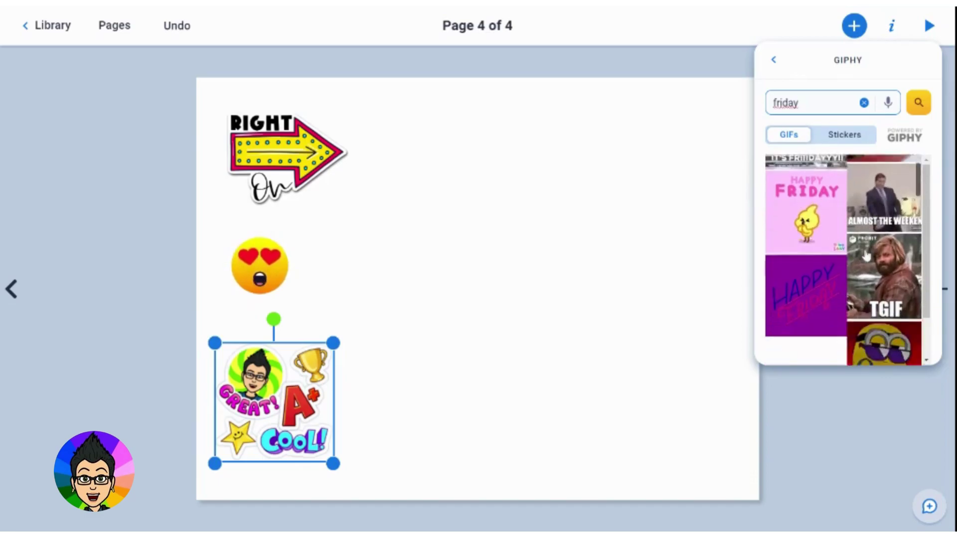
pyautogui.scroll(-5, 865, 255)
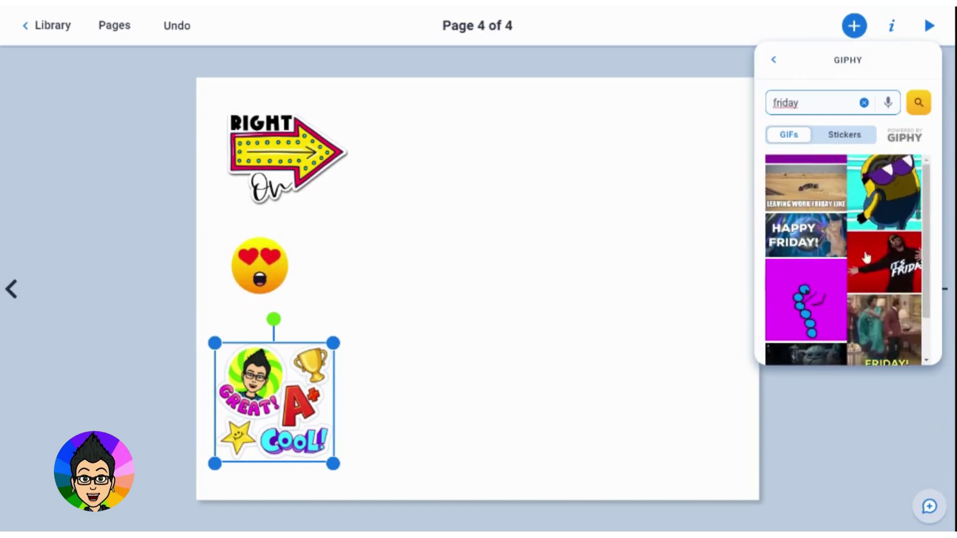
# Add the "FRI-YAY!" GIF, then size and position it in the empty half of page 4 beside the stickers.
pyautogui.click(867, 287)
pyautogui.moveTo(475, 288); pyautogui.dragTo(539, 282)
pyautogui.moveTo(596, 348); pyautogui.dragTo(607, 357)
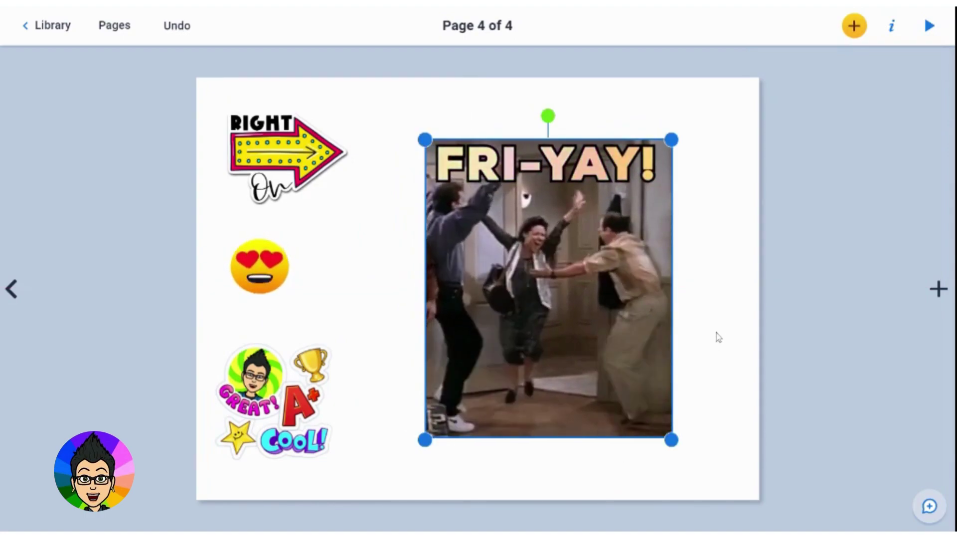